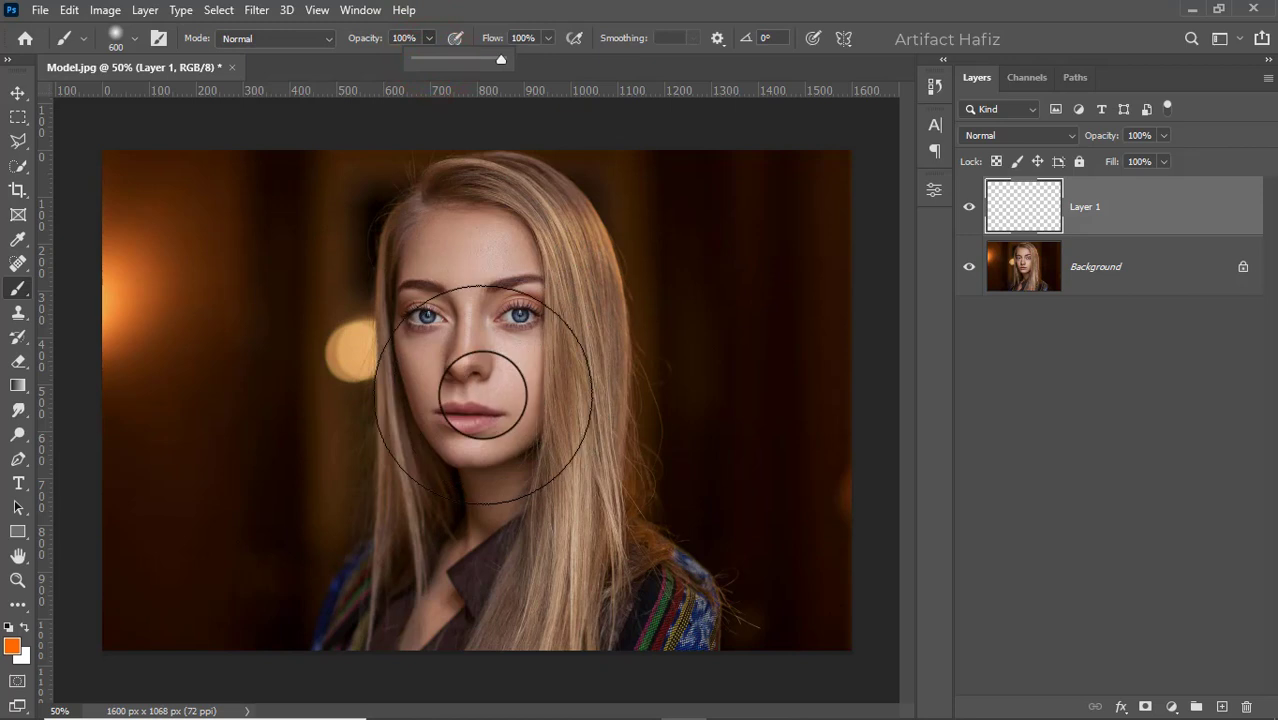
- Paint a large soft orange spot on Layer 1 over the face and set the layer's blend mode to Screen
{"action": "left_click", "coordinate": [484, 394]}
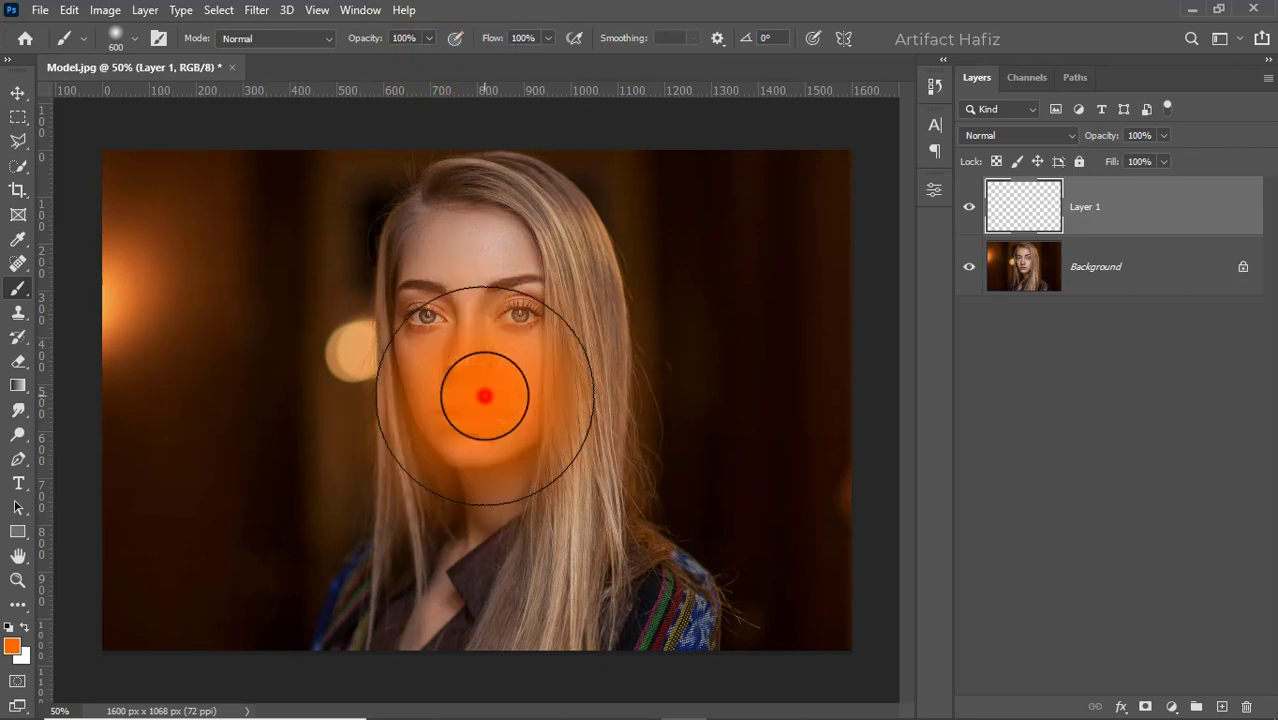
{"action": "left_click", "coordinate": [17, 92]}
{"action": "left_click", "coordinate": [987, 137]}
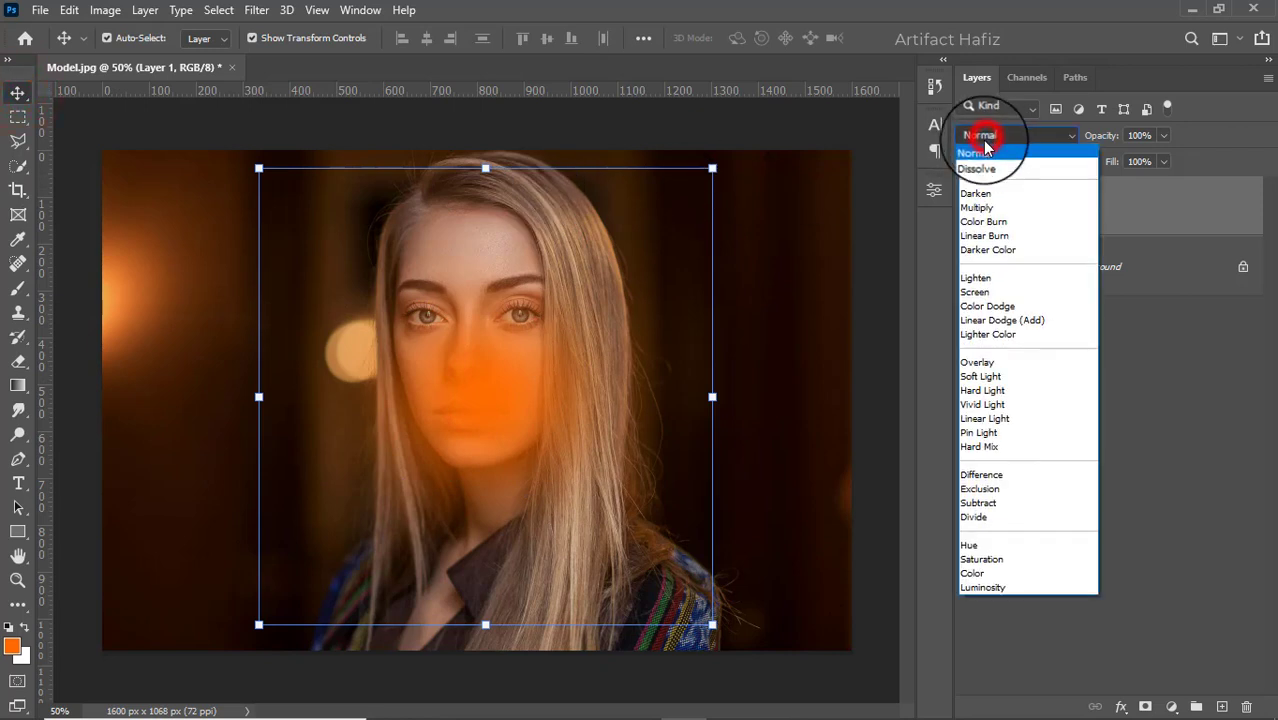
{"action": "left_click", "coordinate": [987, 289]}
- Move the orange glow to the image's upper-left corner and scale it up to about 207%, then commit the transform
{"action": "left_click_drag", "start_coordinate": [481, 355], "coordinate": [108, 251]}
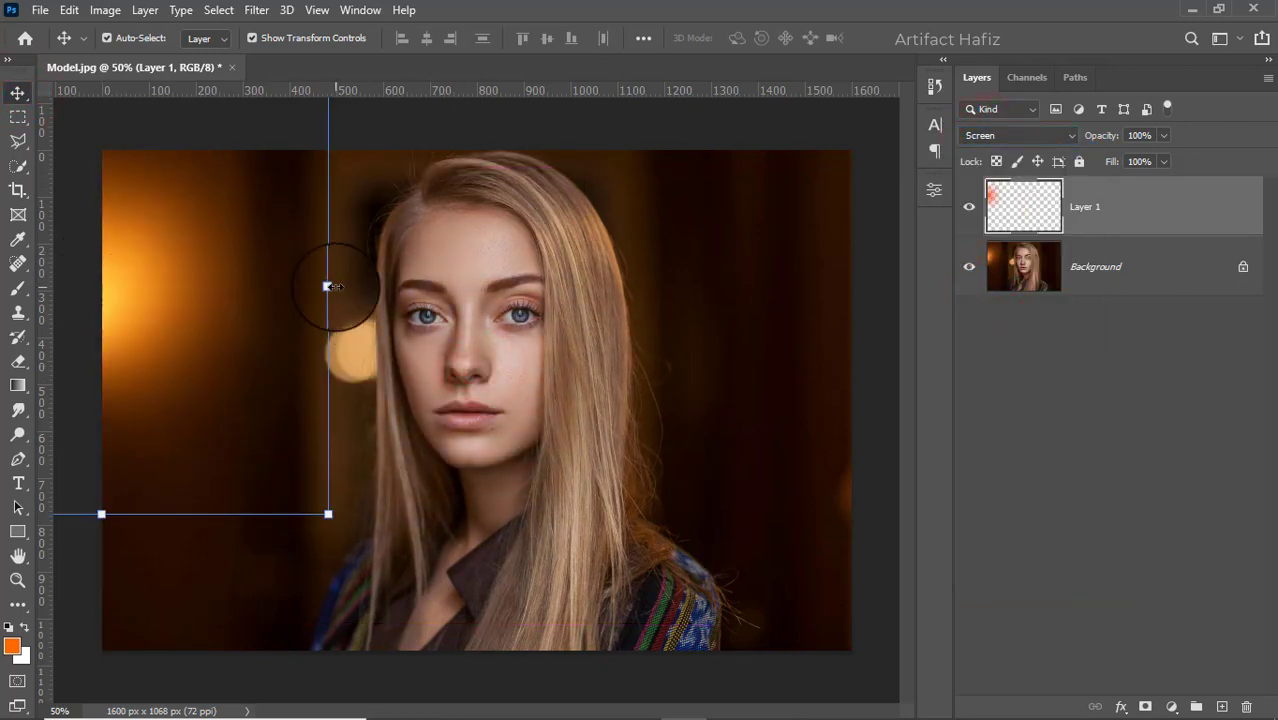
{"action": "left_click_drag", "start_coordinate": [329, 287], "coordinate": [708, 285]}
{"action": "left_click_drag", "start_coordinate": [385, 334], "coordinate": [220, 320]}
{"action": "left_click_drag", "start_coordinate": [548, 272], "coordinate": [645, 272]}
{"action": "left_click_drag", "start_coordinate": [291, 321], "coordinate": [280, 313]}
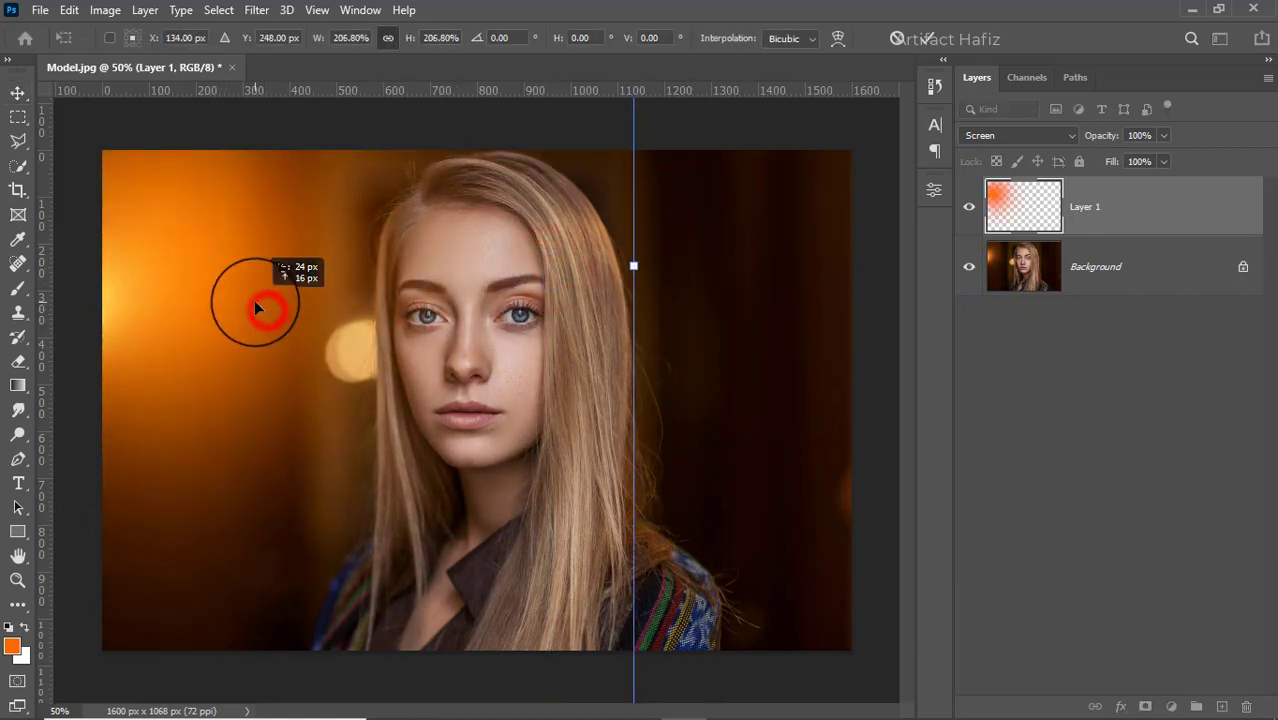
{"action": "left_click", "coordinate": [921, 42]}
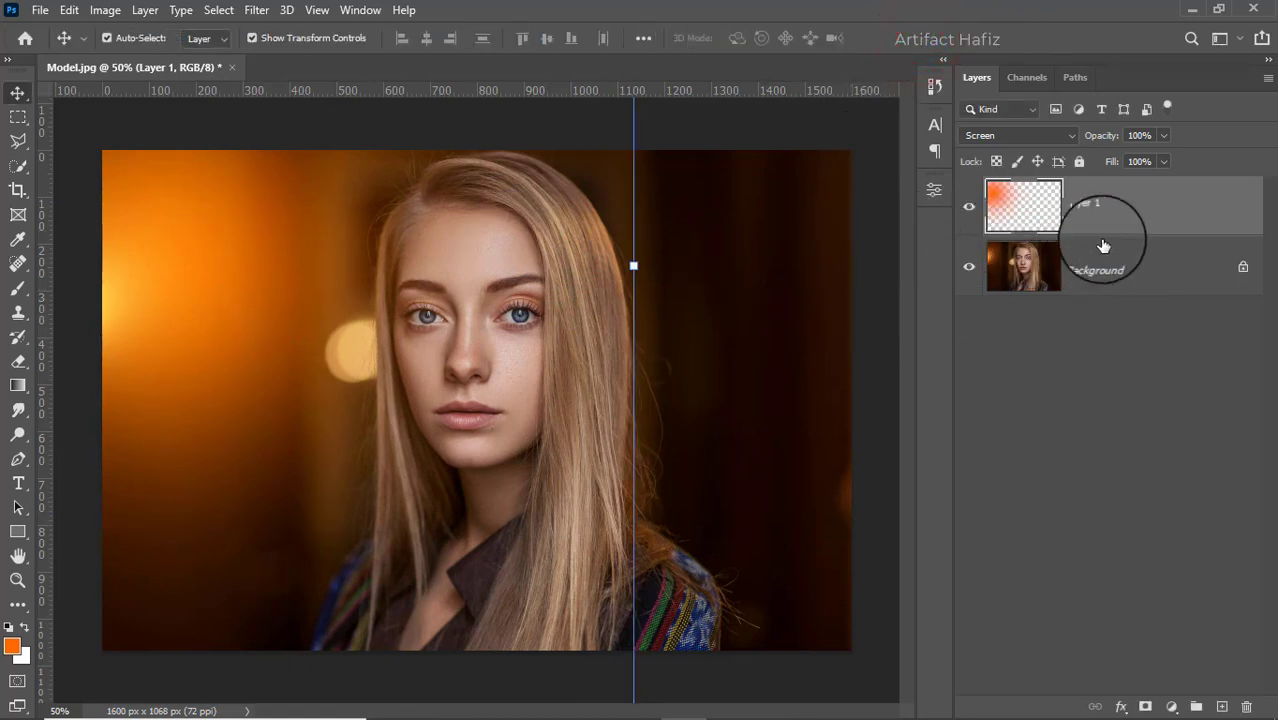
{"action": "left_click", "coordinate": [1135, 205]}
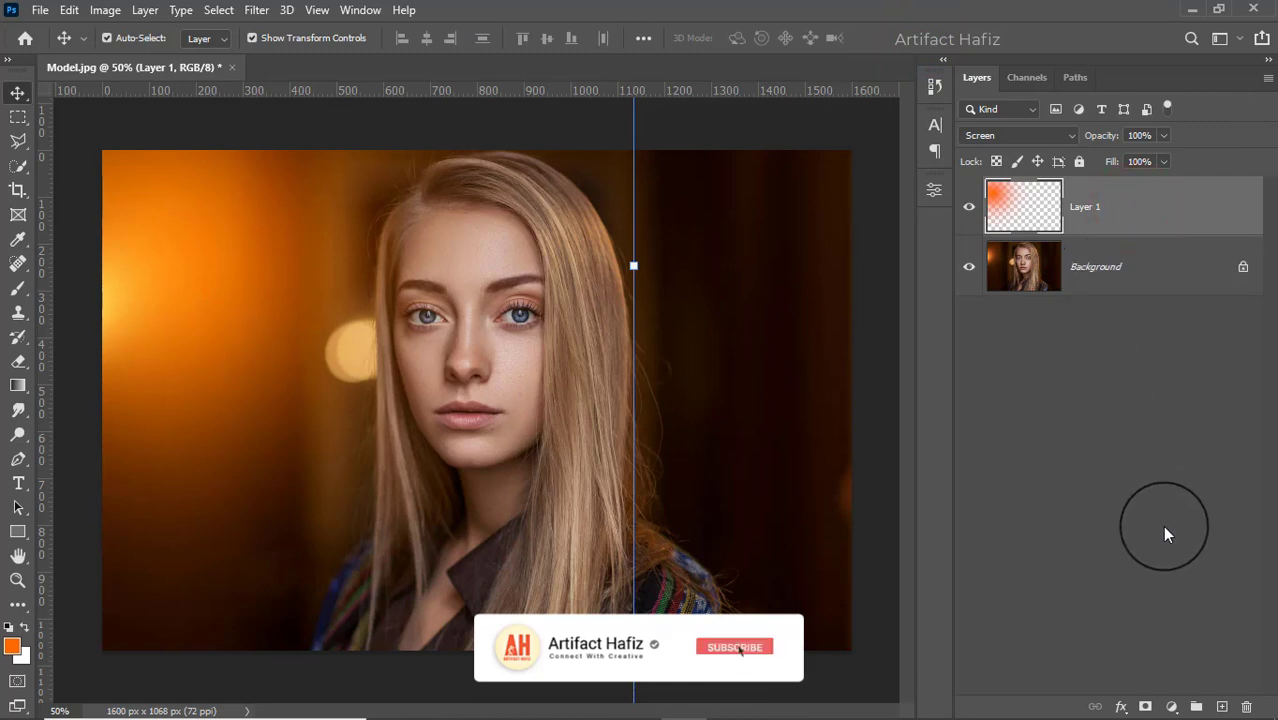
- Add a Color Lookup adjustment using Fuji F125 Kodak 2395 (by Adobe).cube and lower its opacity to 18%
{"action": "left_click", "coordinate": [1172, 707]}
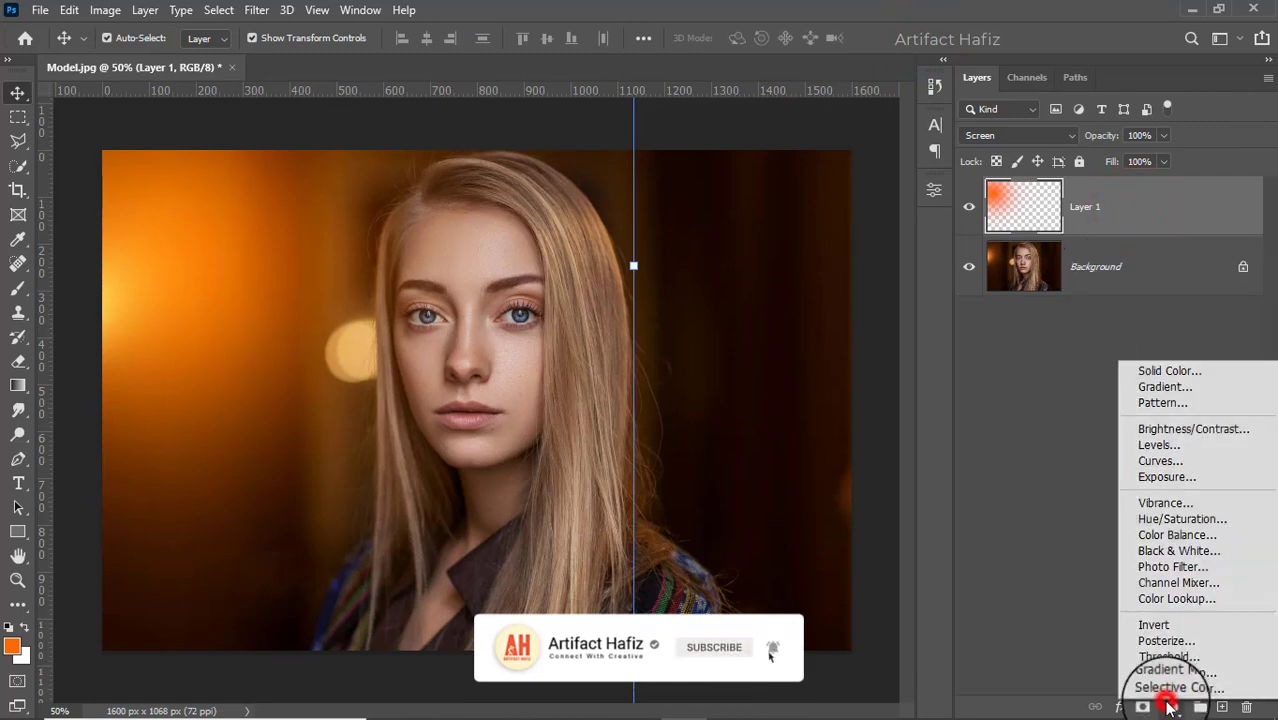
{"action": "left_click", "coordinate": [1166, 599]}
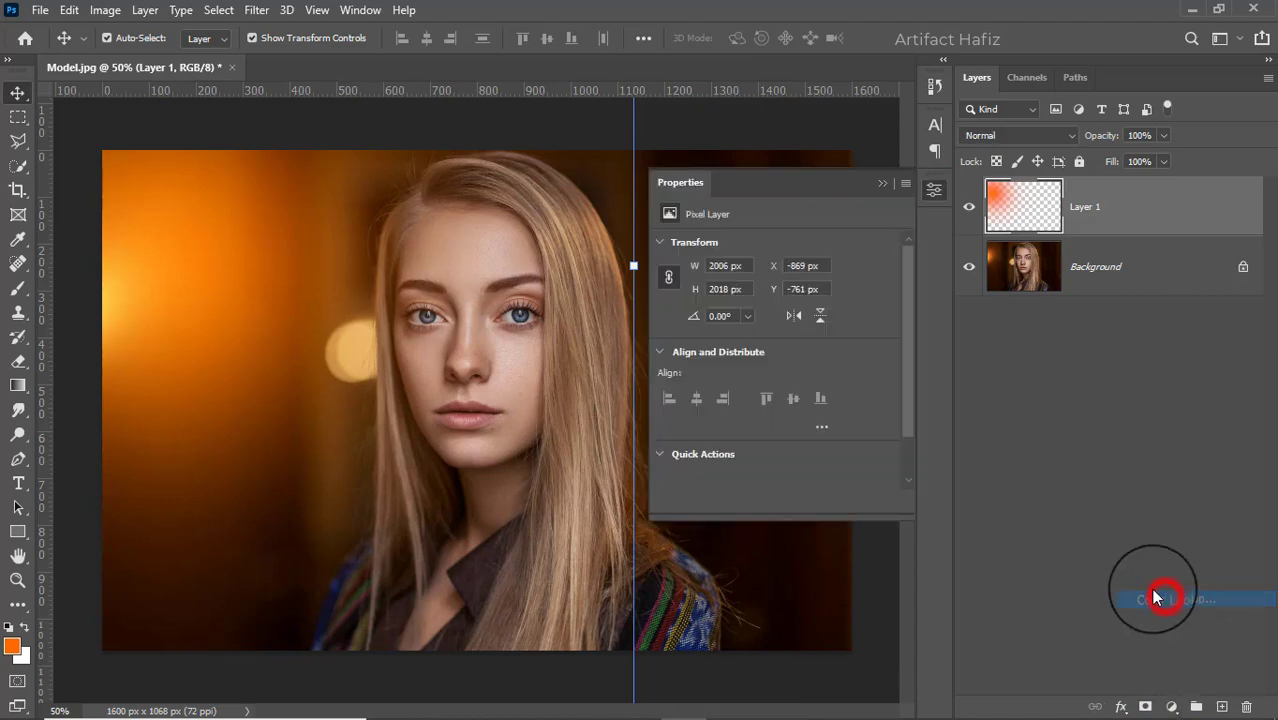
{"action": "left_click", "coordinate": [757, 246]}
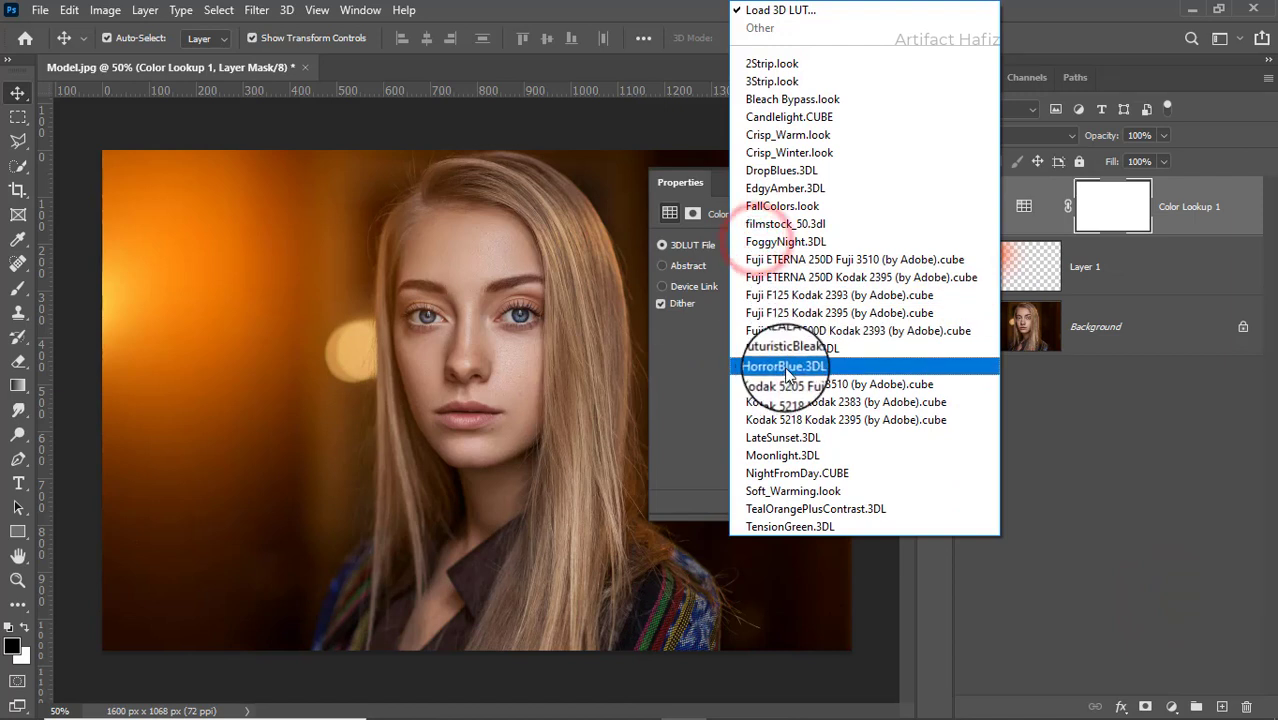
{"action": "left_click", "coordinate": [793, 318]}
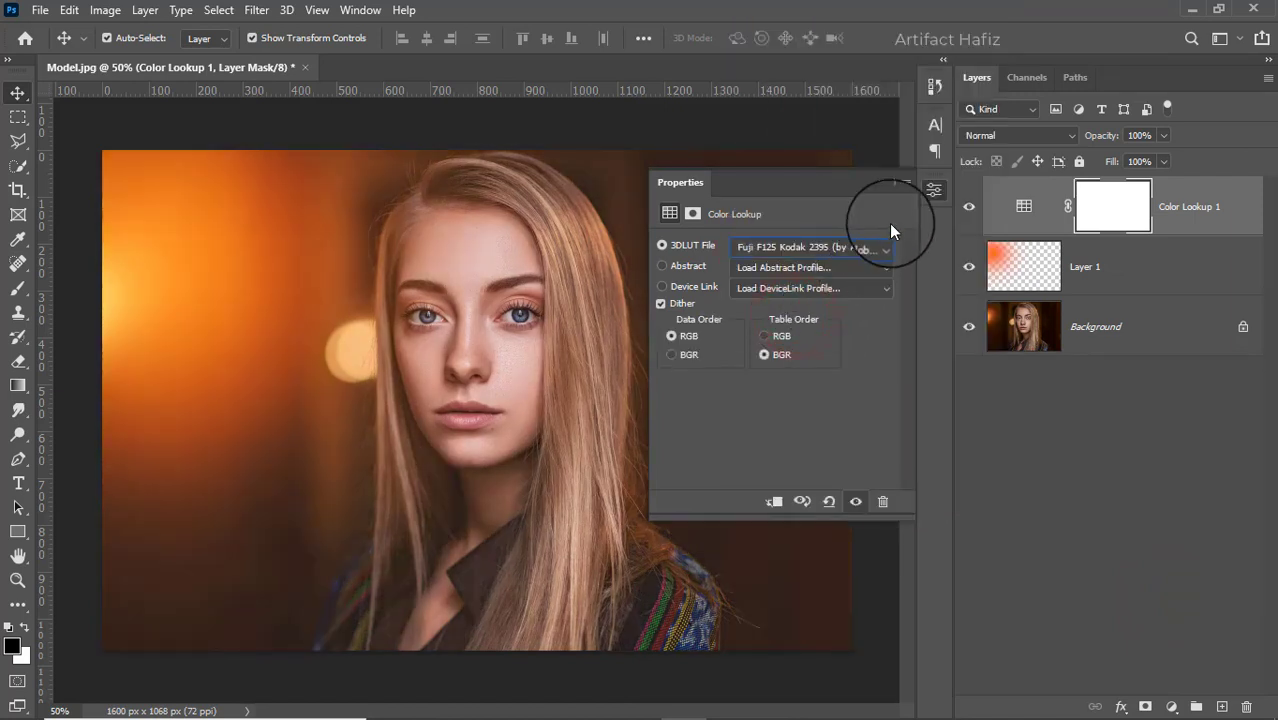
{"action": "left_click", "coordinate": [878, 184]}
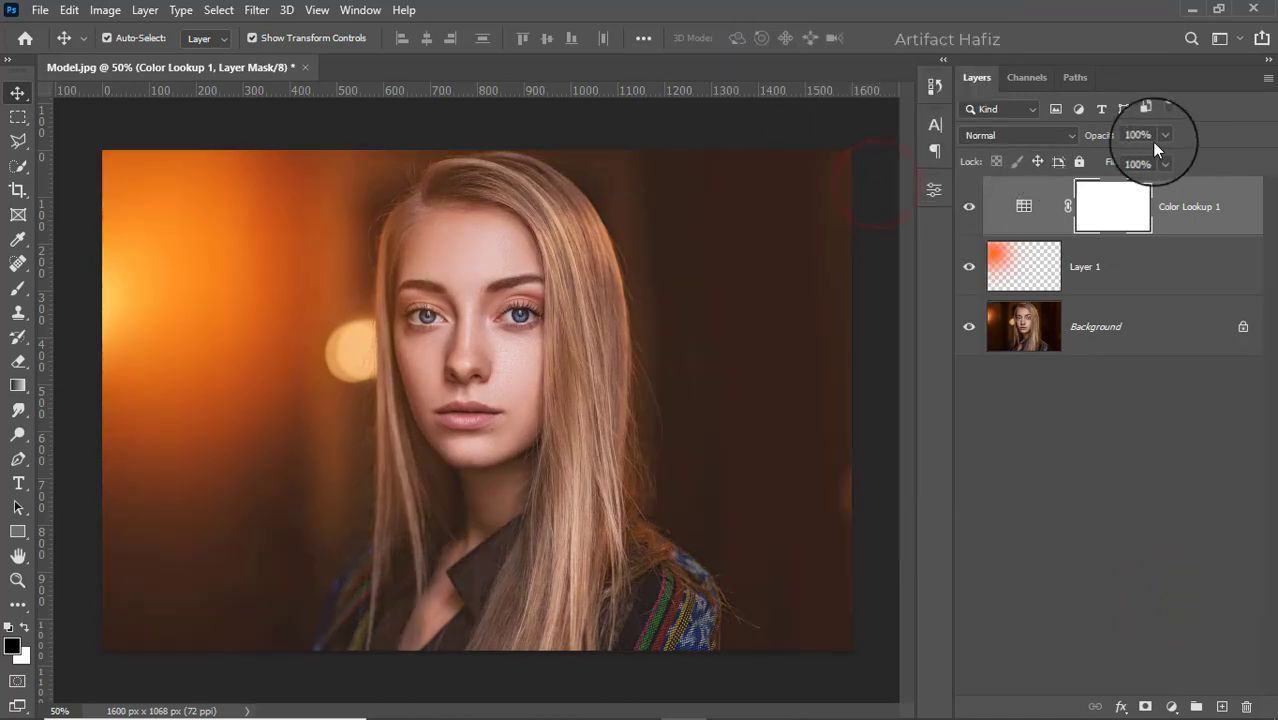
{"action": "left_click_drag", "start_coordinate": [1155, 156], "coordinate": [1095, 160]}
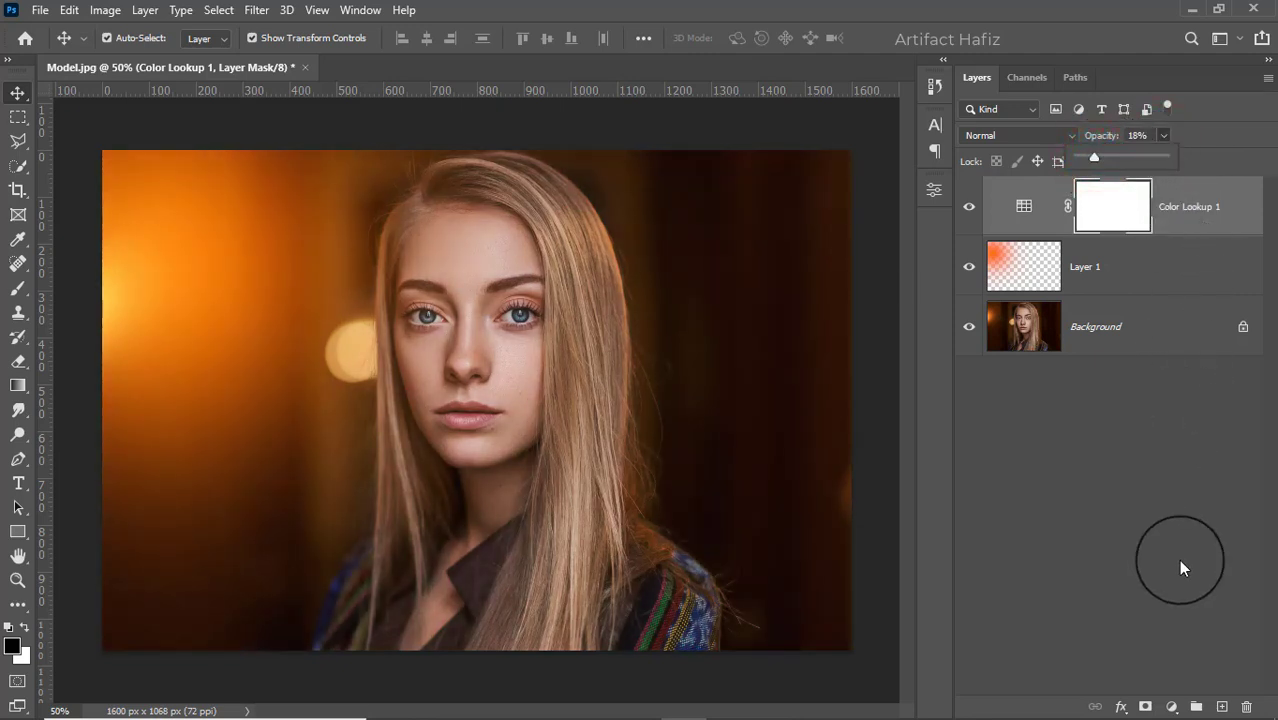
- Add a Color Balance adjustment and set the midtones to Cyan-Red -5, Magenta-Green -2, Yellow-Blue -5
{"action": "left_click", "coordinate": [1172, 707]}
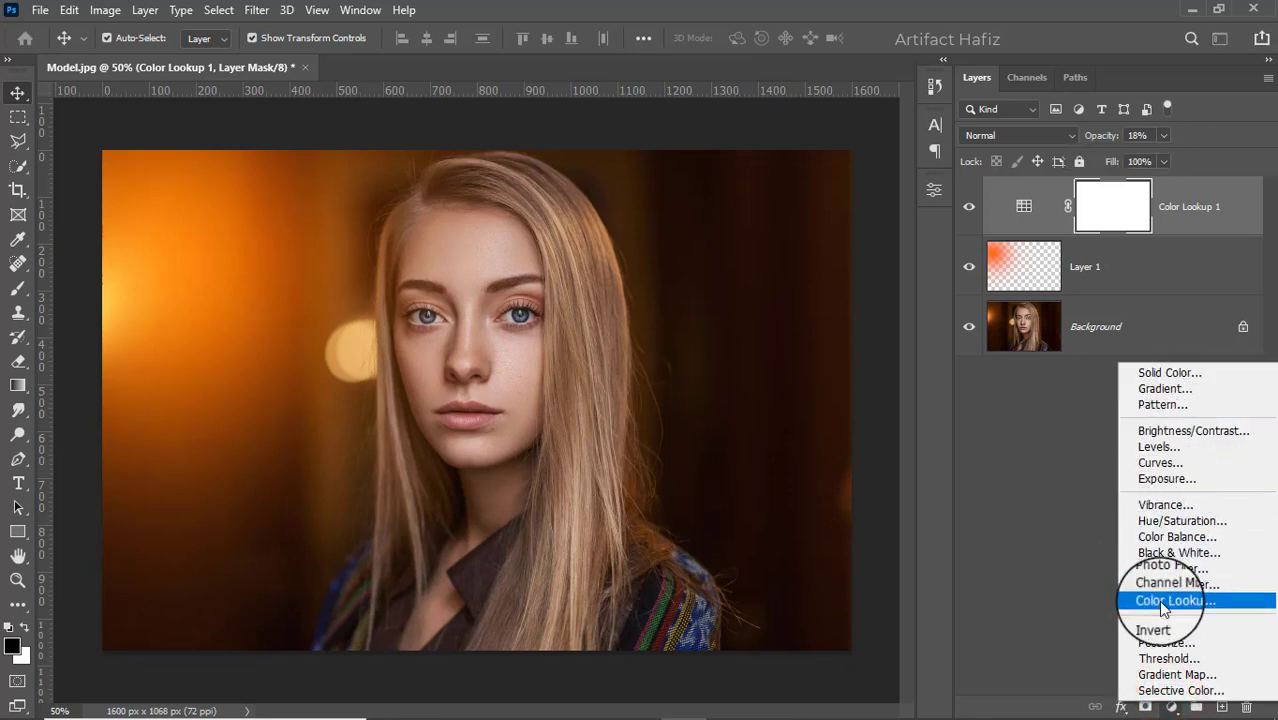
{"action": "left_click", "coordinate": [1168, 540]}
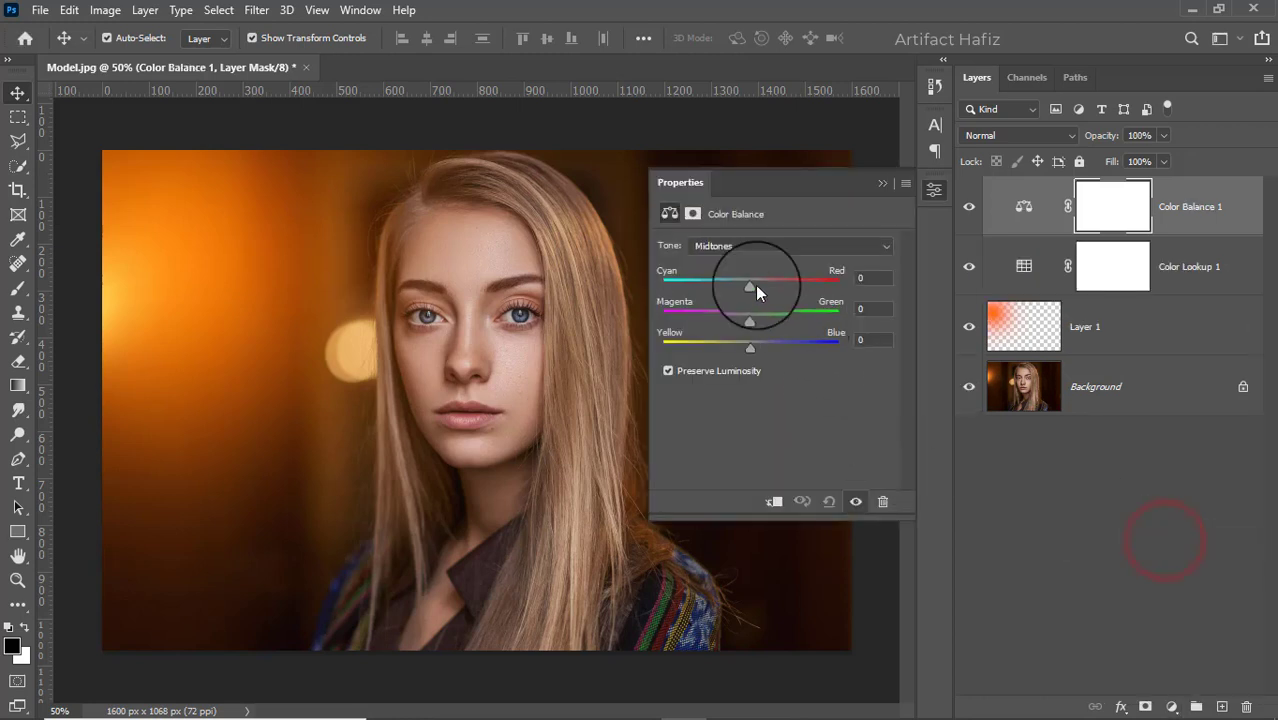
{"action": "left_click_drag", "start_coordinate": [749, 286], "coordinate": [745, 349]}
{"action": "left_click", "coordinate": [751, 347]}
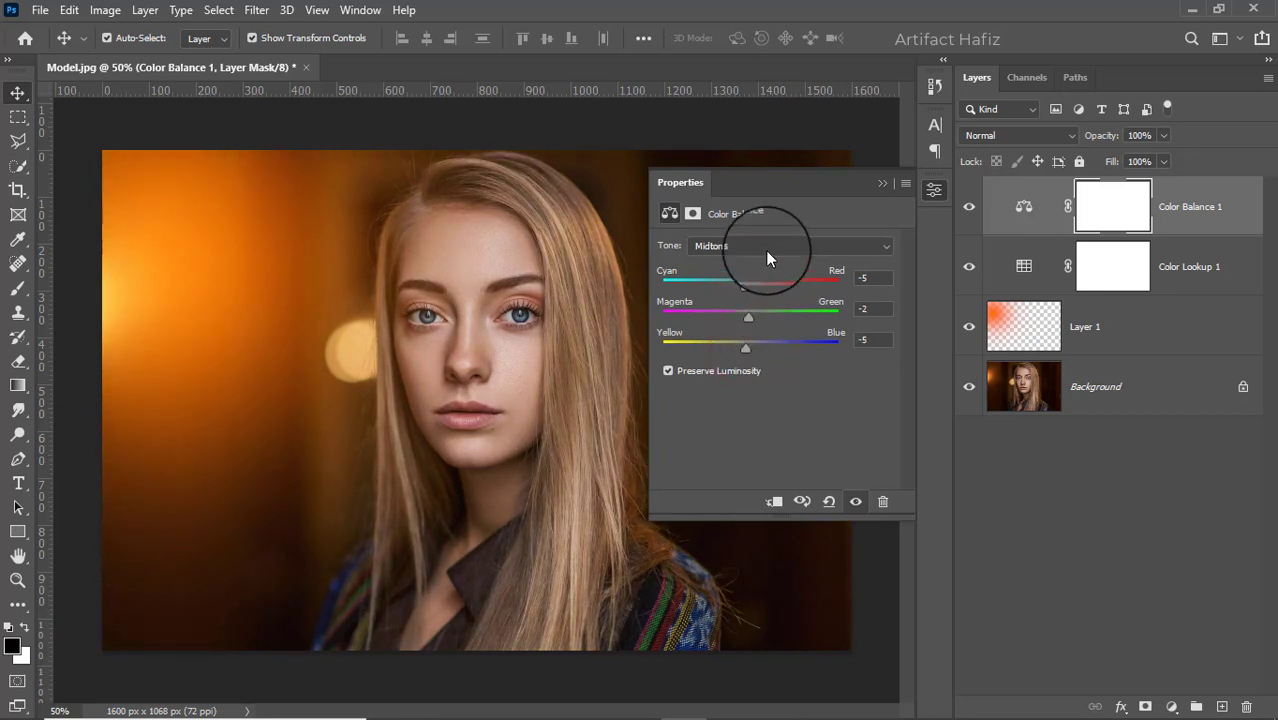
- Switch the Color Balance tone to Shadows and set Cyan-Red -7, Magenta-Green -8, Yellow-Blue -12
{"action": "left_click", "coordinate": [765, 248]}
{"action": "left_click", "coordinate": [761, 266]}
{"action": "mouse_move", "coordinate": [750, 283]}
{"action": "left_mouse_down"}
{"action": "mouse_move", "coordinate": [764, 284]}
{"action": "mouse_move", "coordinate": [745, 284]}
{"action": "mouse_move", "coordinate": [765, 317]}
{"action": "mouse_move", "coordinate": [744, 316]}
{"action": "mouse_move", "coordinate": [739, 346]}
{"action": "left_mouse_up"}
{"action": "left_click", "coordinate": [752, 348]}
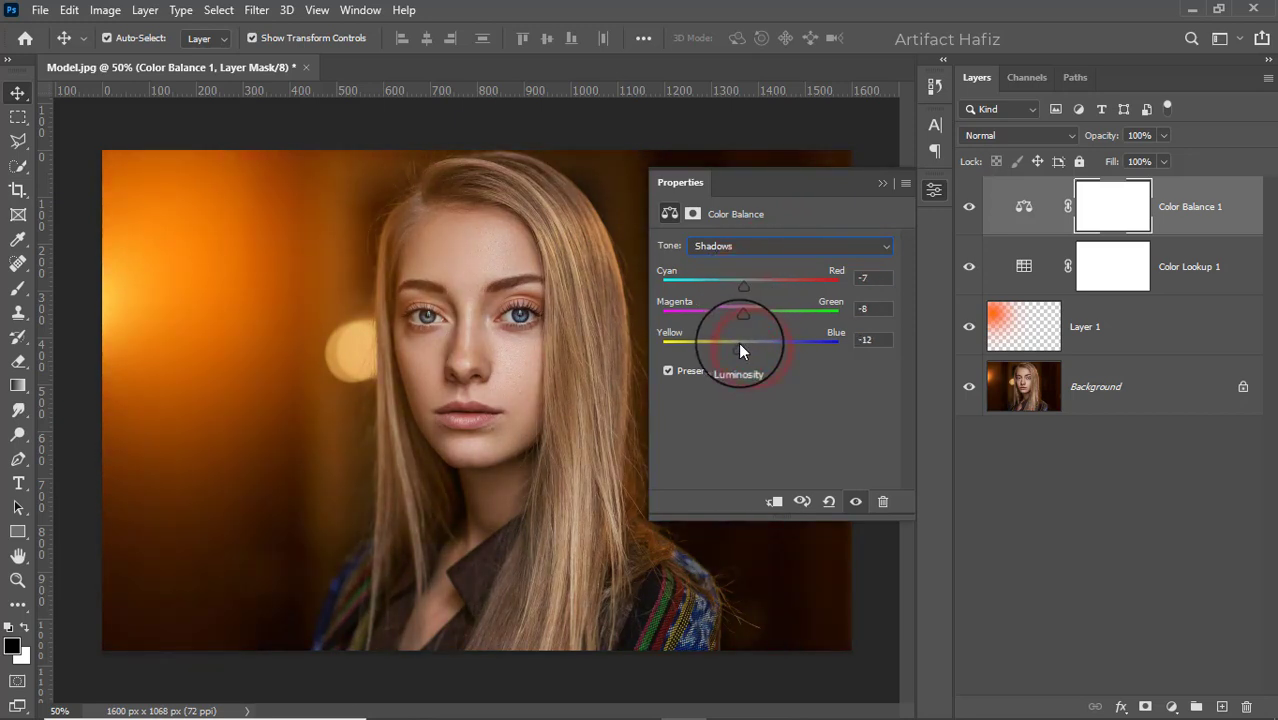
- Switch the Color Balance tone to Highlights and set Cyan-Red -17, Magenta-Green -7, Yellow-Blue +1
{"action": "left_click", "coordinate": [776, 247]}
{"action": "left_click", "coordinate": [762, 284]}
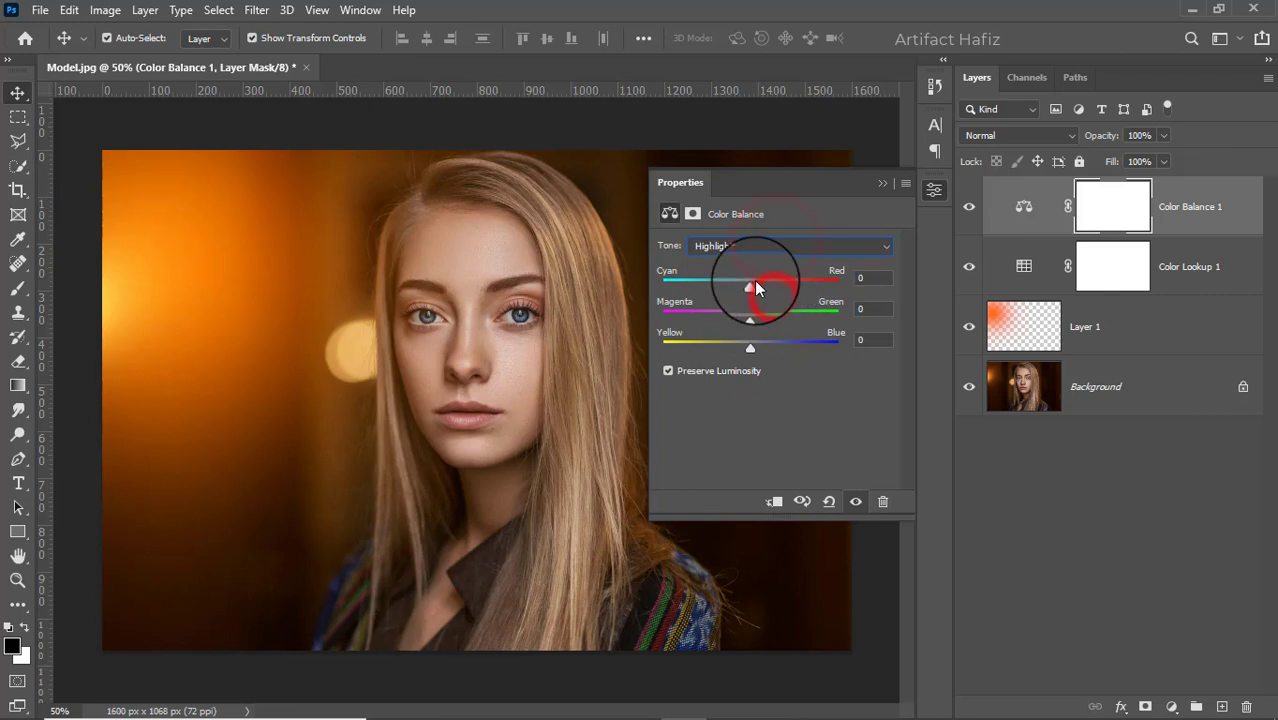
{"action": "left_click_drag", "start_coordinate": [782, 288], "coordinate": [746, 350]}
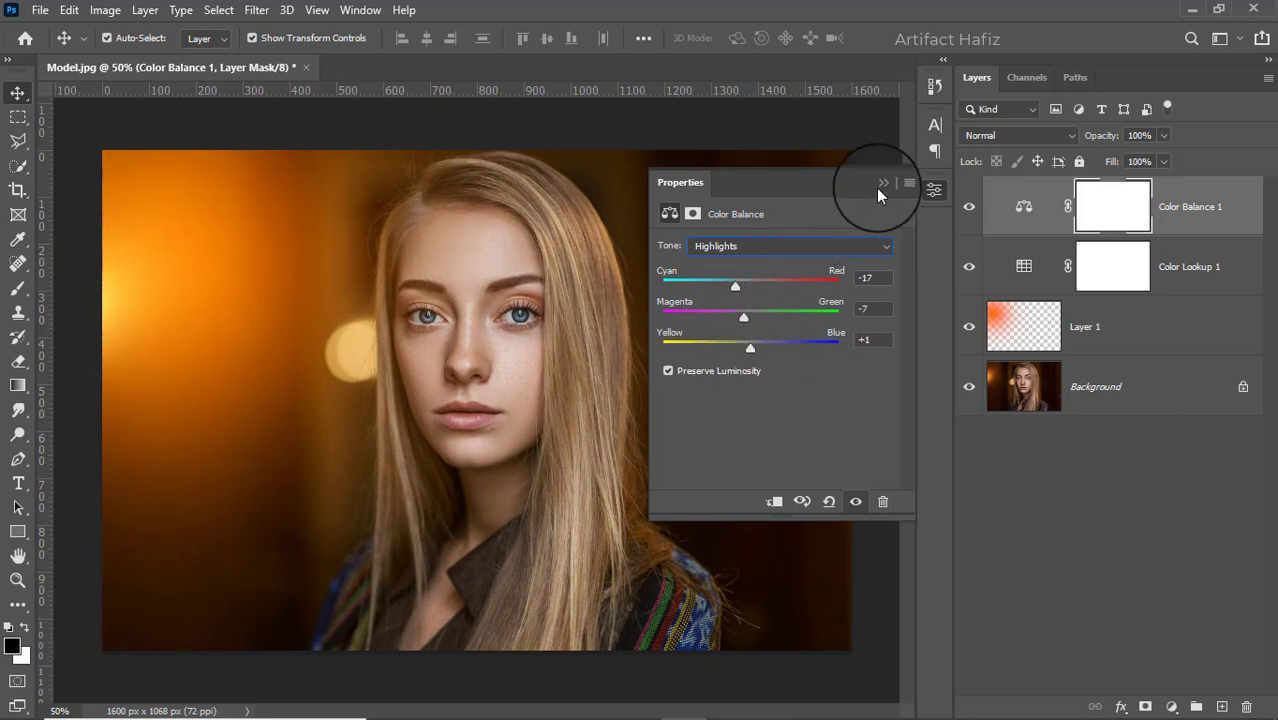
{"action": "left_click", "coordinate": [877, 187]}
{"action": "left_click", "coordinate": [1168, 193]}
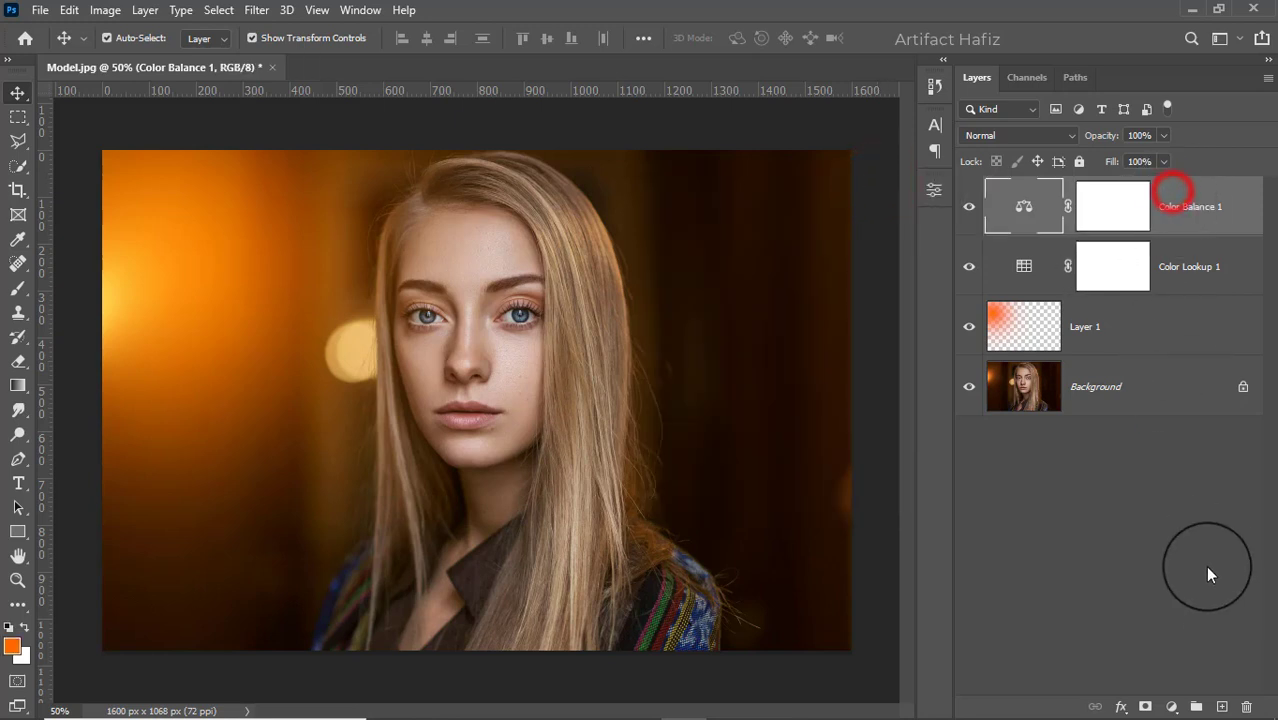
- Add a Vibrance adjustment with Vibrance +27 and Saturation -12
{"action": "left_click", "coordinate": [1168, 707]}
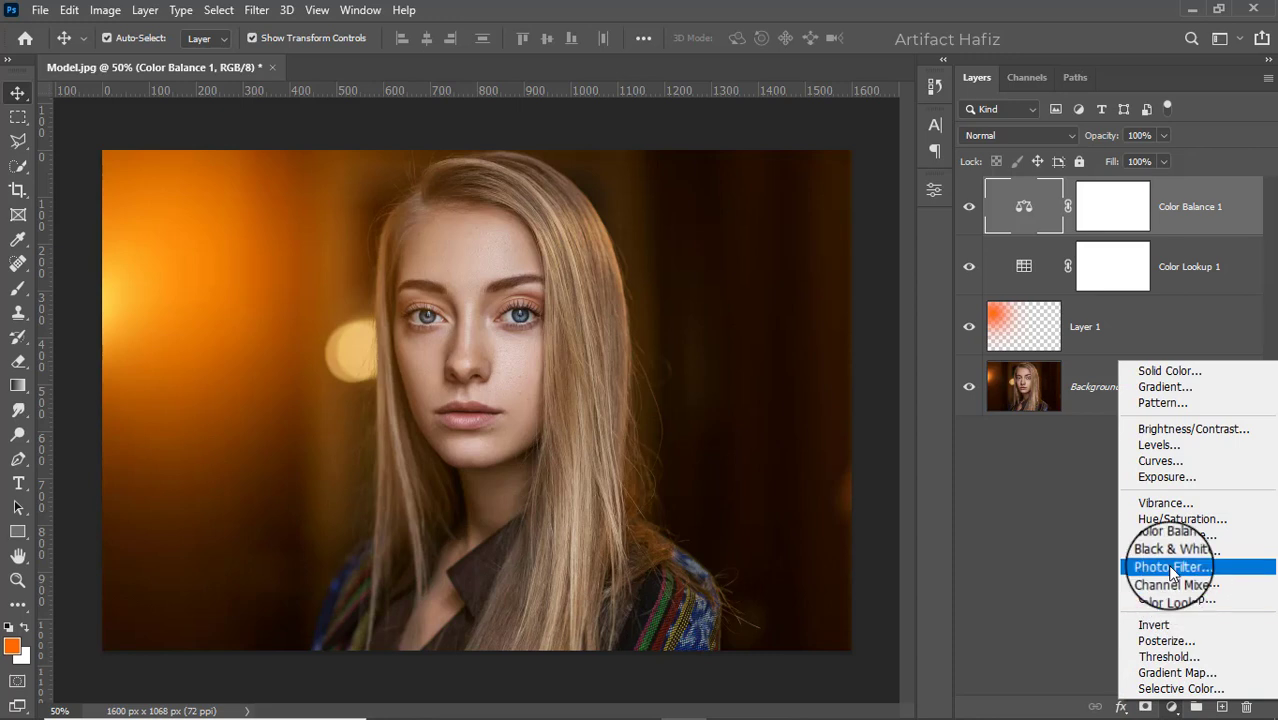
{"action": "left_click", "coordinate": [1160, 501]}
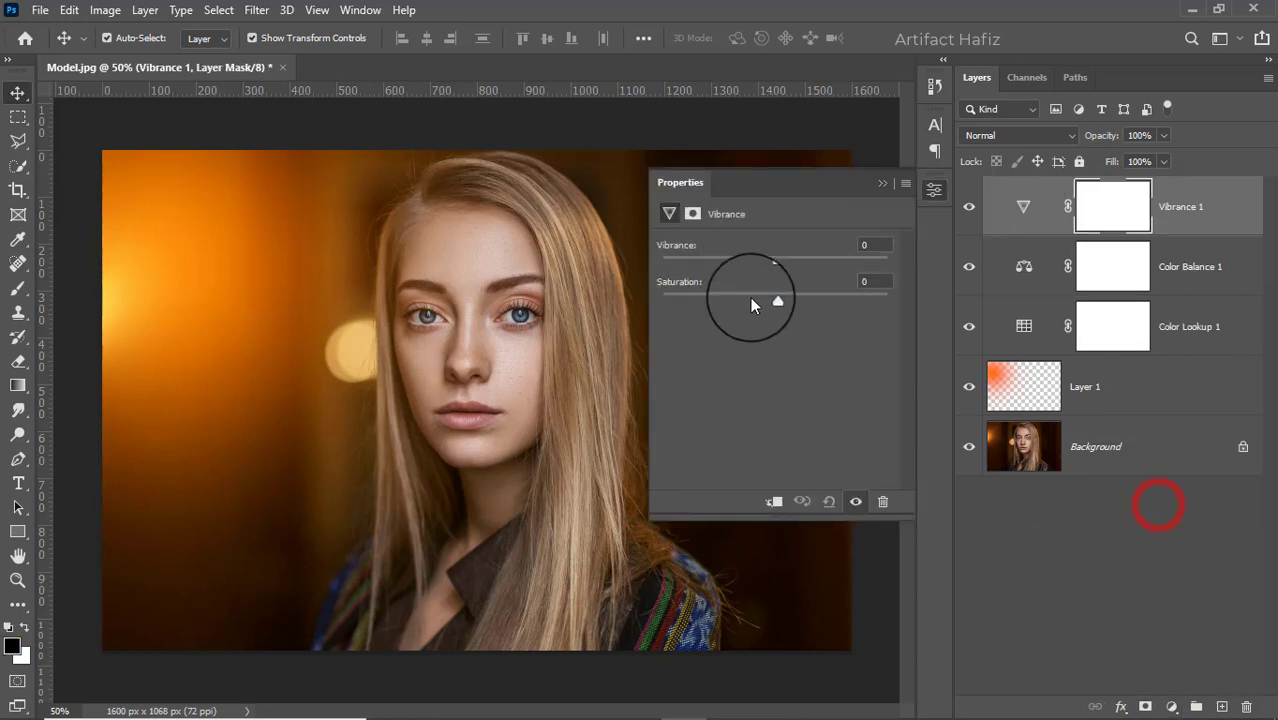
{"action": "left_click_drag", "start_coordinate": [771, 265], "coordinate": [803, 262]}
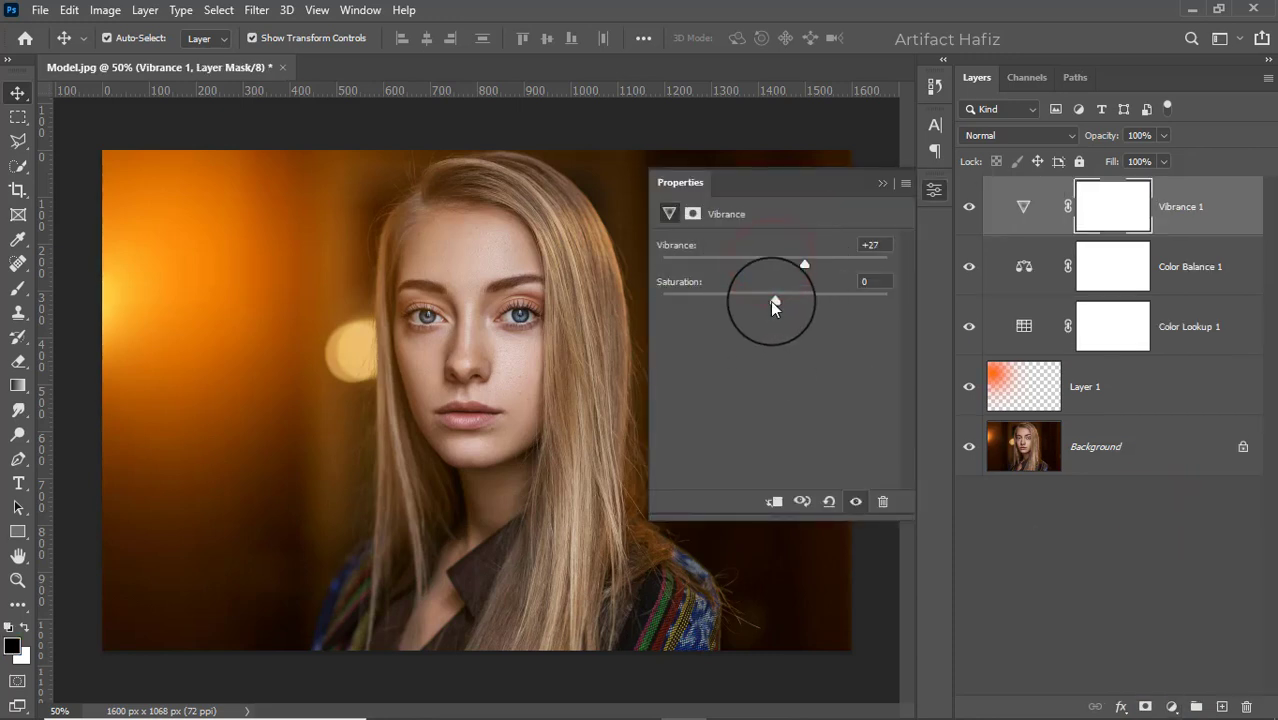
{"action": "left_click_drag", "start_coordinate": [772, 304], "coordinate": [761, 299]}
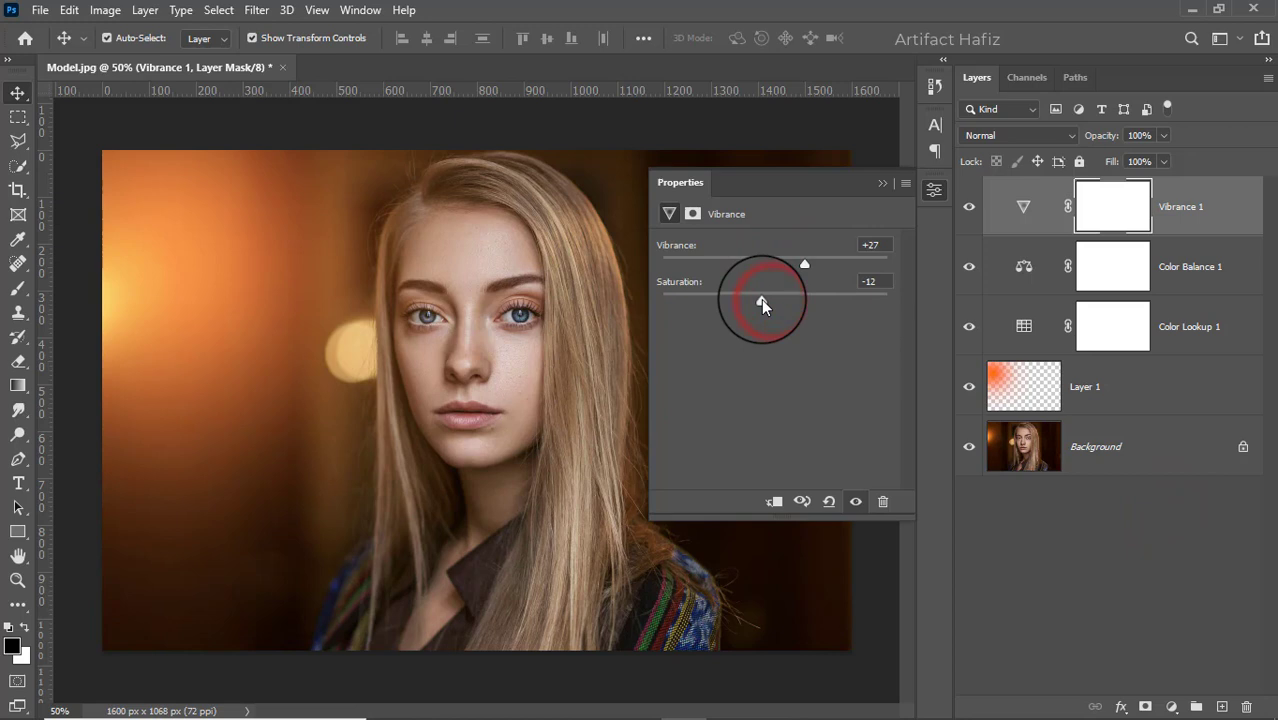
{"action": "left_click", "coordinate": [882, 185]}
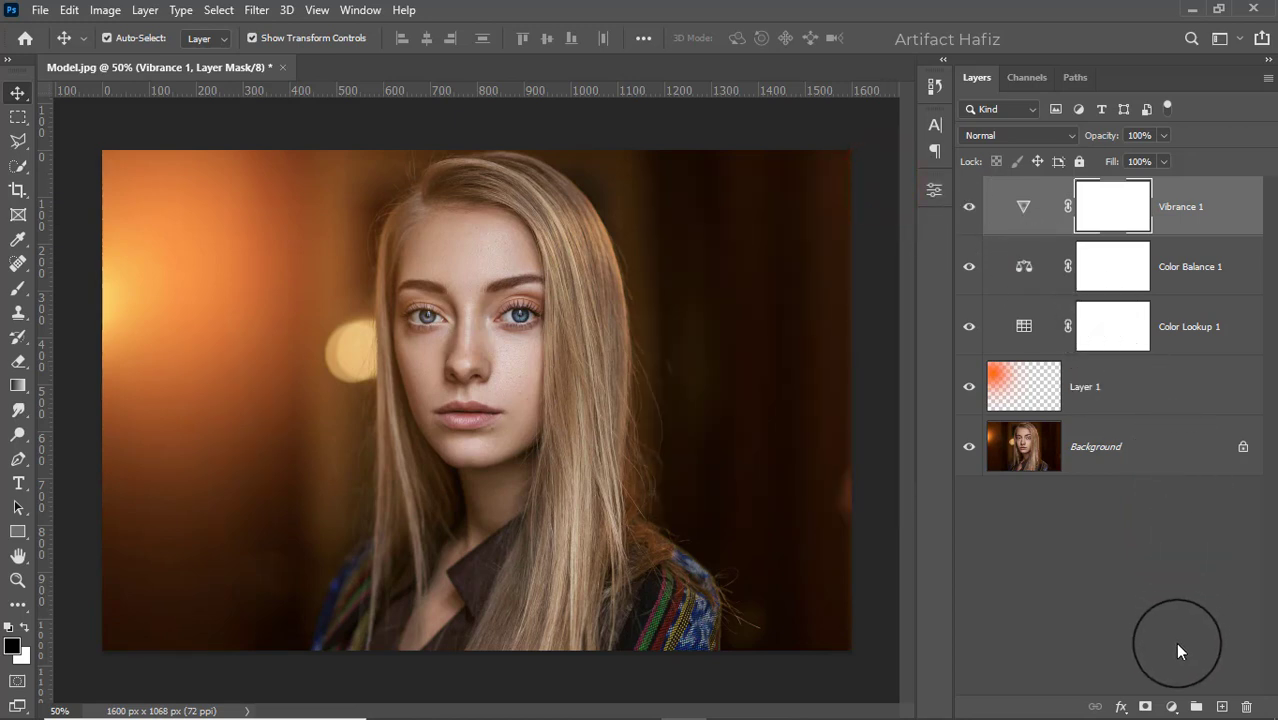
- Add a Curves adjustment and shape the RGB curve with a shadow point and a slightly raised highlight point
{"action": "left_click", "coordinate": [1168, 706]}
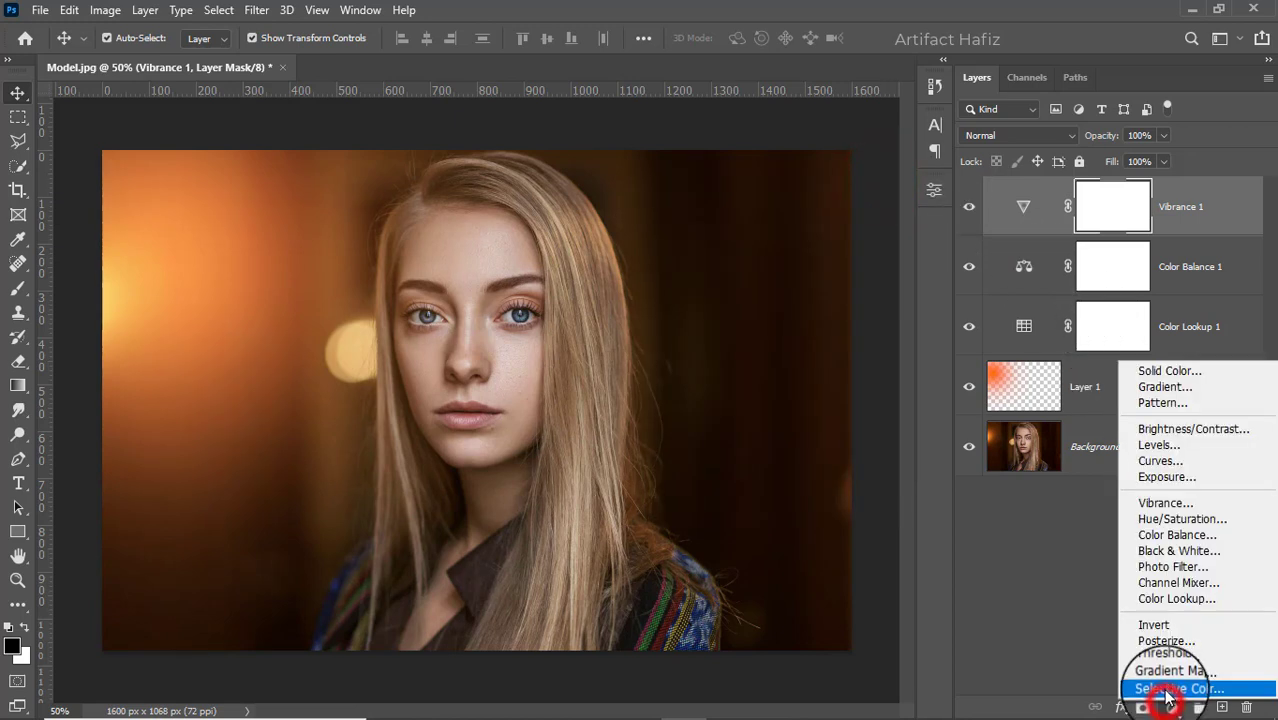
{"action": "left_click", "coordinate": [1155, 463]}
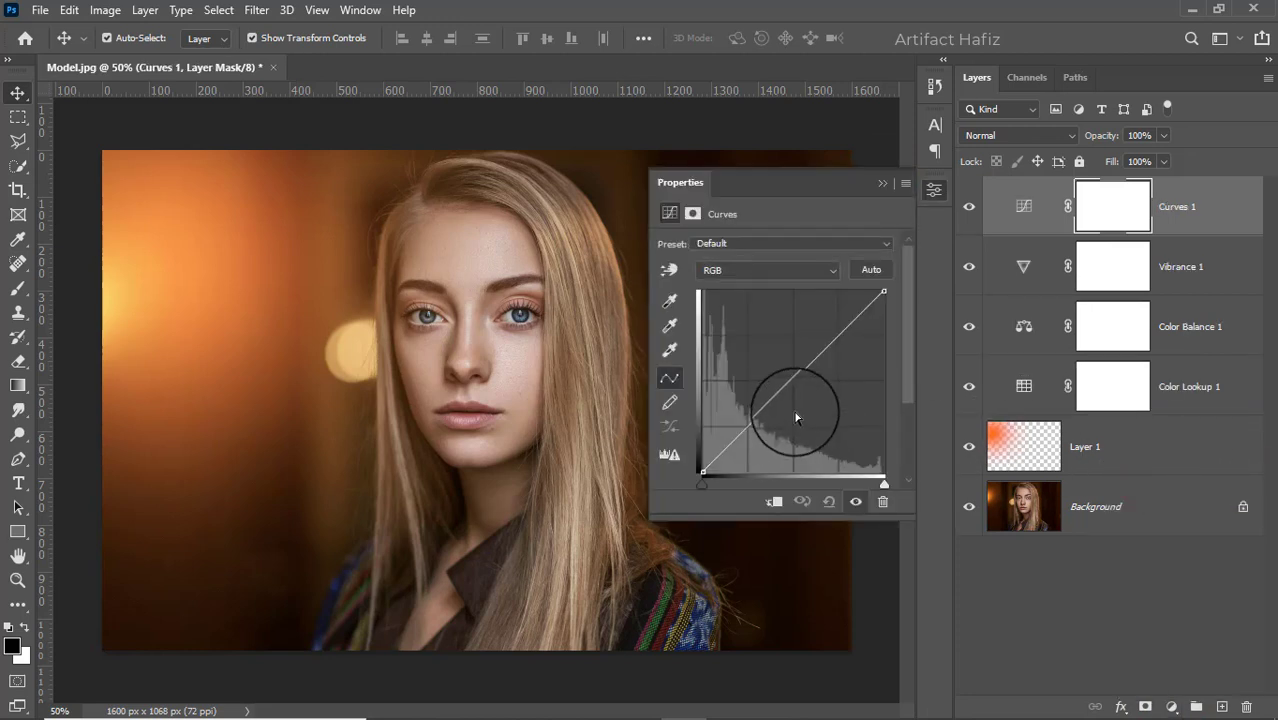
{"action": "left_click", "coordinate": [747, 425]}
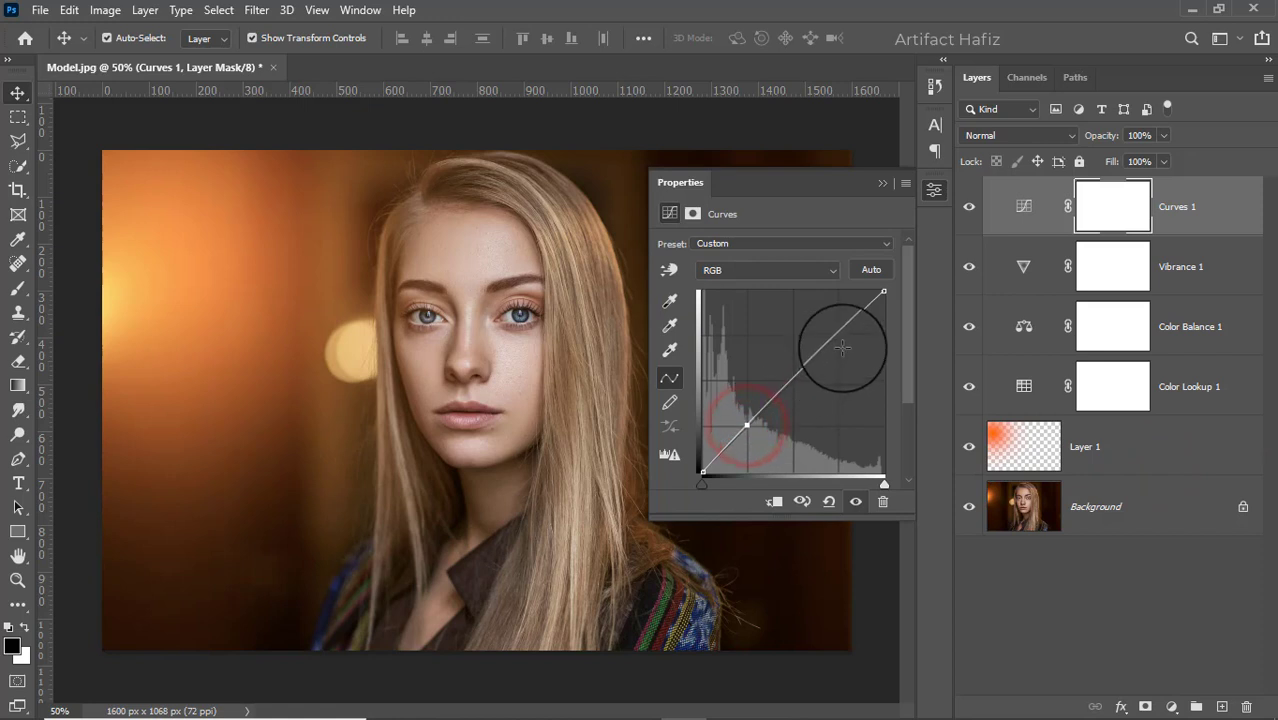
{"action": "left_click_drag", "start_coordinate": [836, 336], "coordinate": [835, 325]}
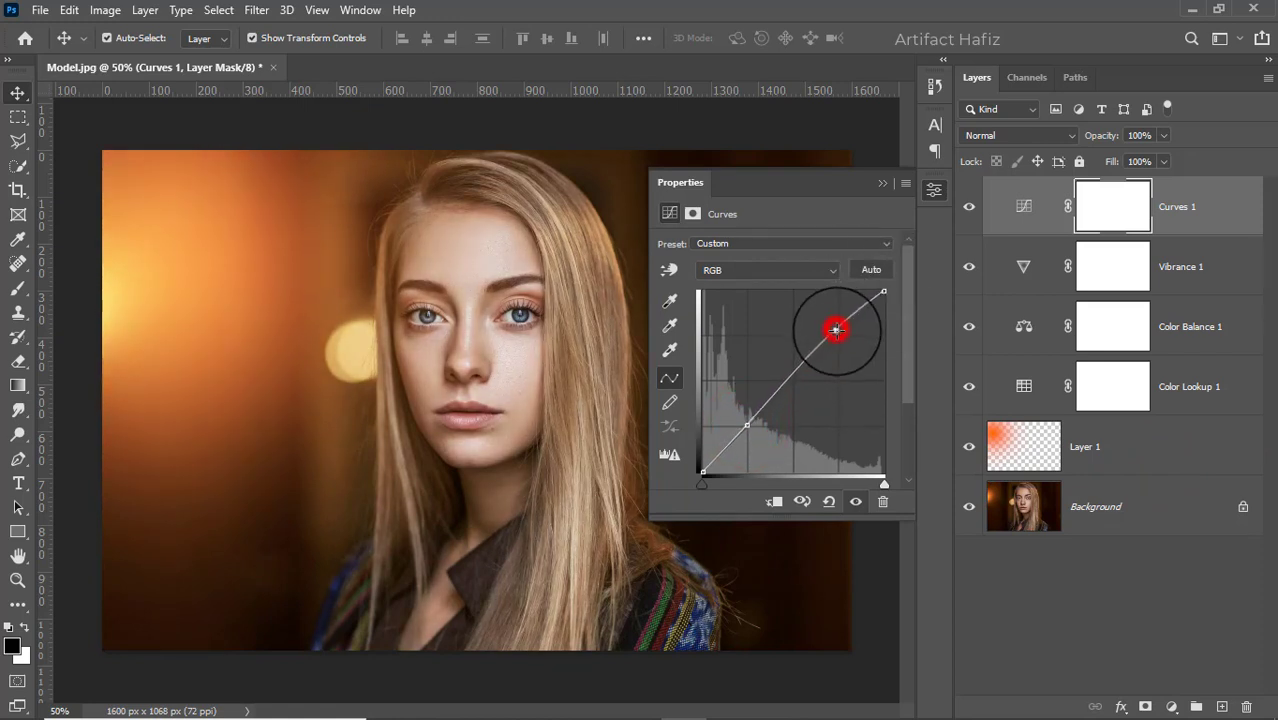
{"action": "left_click", "coordinate": [746, 426]}
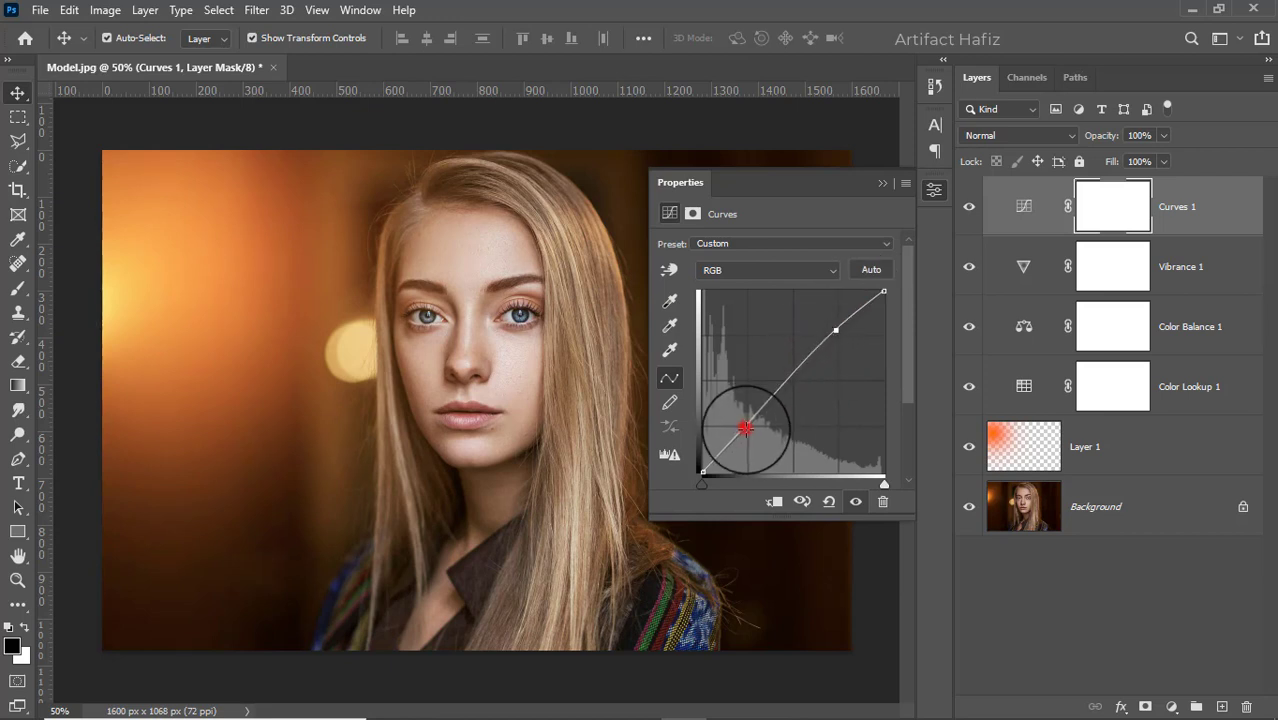
{"action": "left_click", "coordinate": [881, 186]}
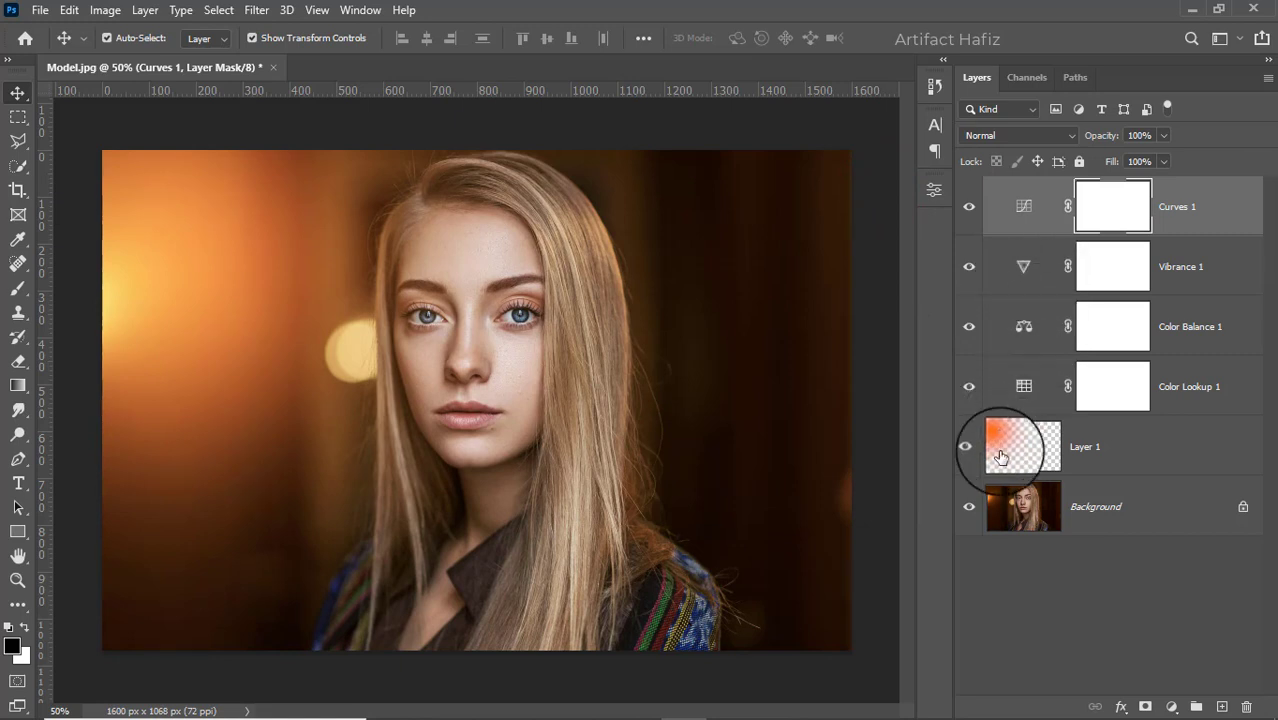
- Add a Levels adjustment with input white at 249 and midtone at 1.17
{"action": "left_click", "coordinate": [1172, 706]}
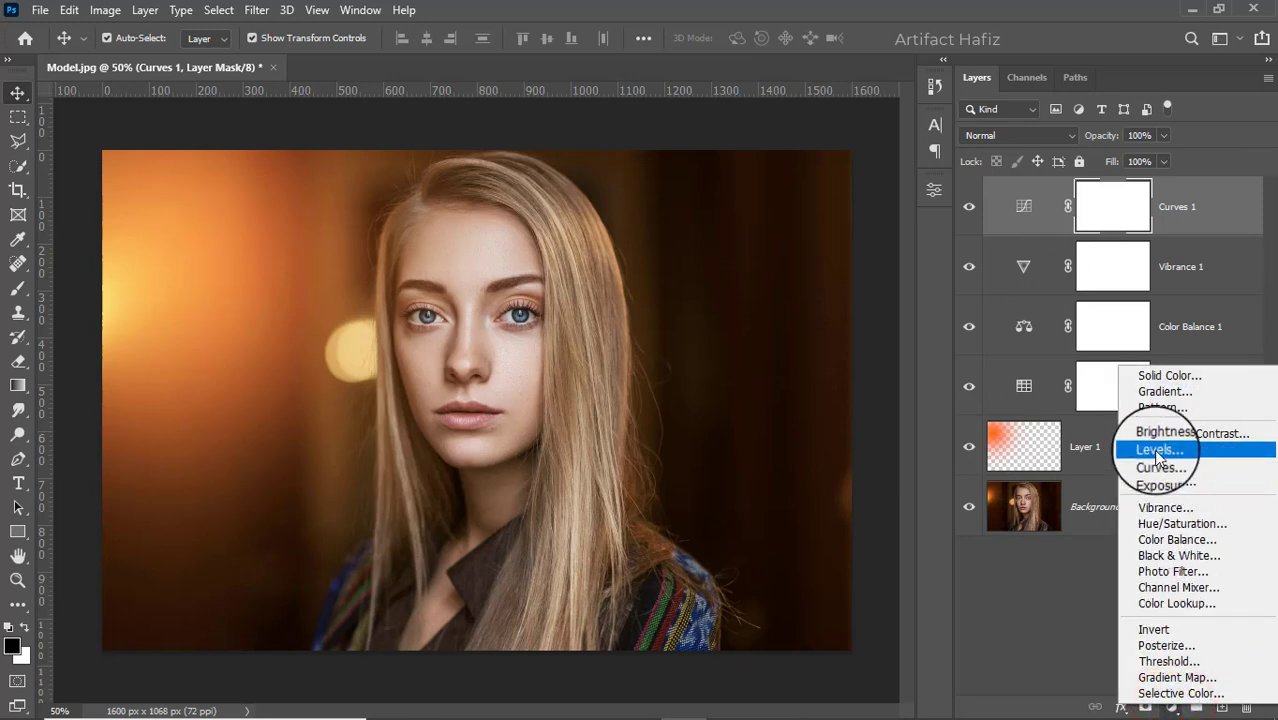
{"action": "left_click", "coordinate": [1157, 451]}
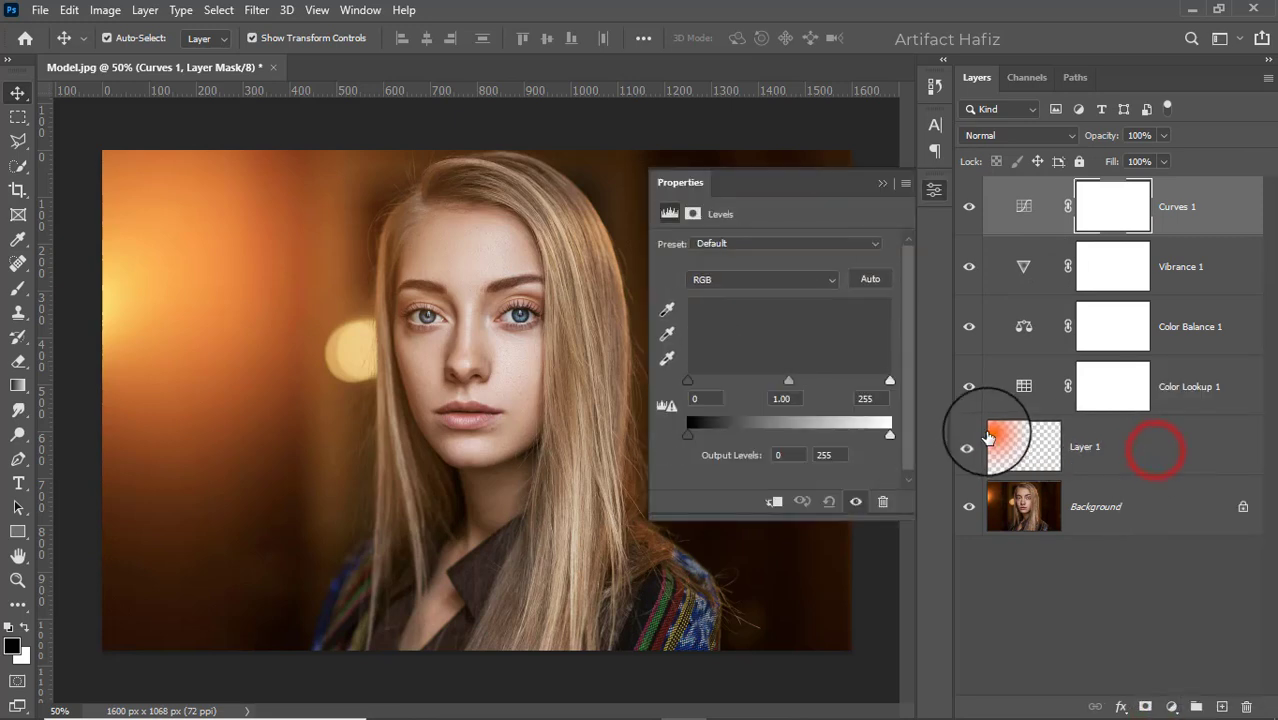
{"action": "left_click_drag", "start_coordinate": [890, 380], "coordinate": [885, 380]}
{"action": "mouse_move", "coordinate": [784, 381]}
{"action": "left_mouse_down"}
{"action": "mouse_move", "coordinate": [804, 378]}
{"action": "mouse_move", "coordinate": [776, 381]}
{"action": "left_mouse_up"}
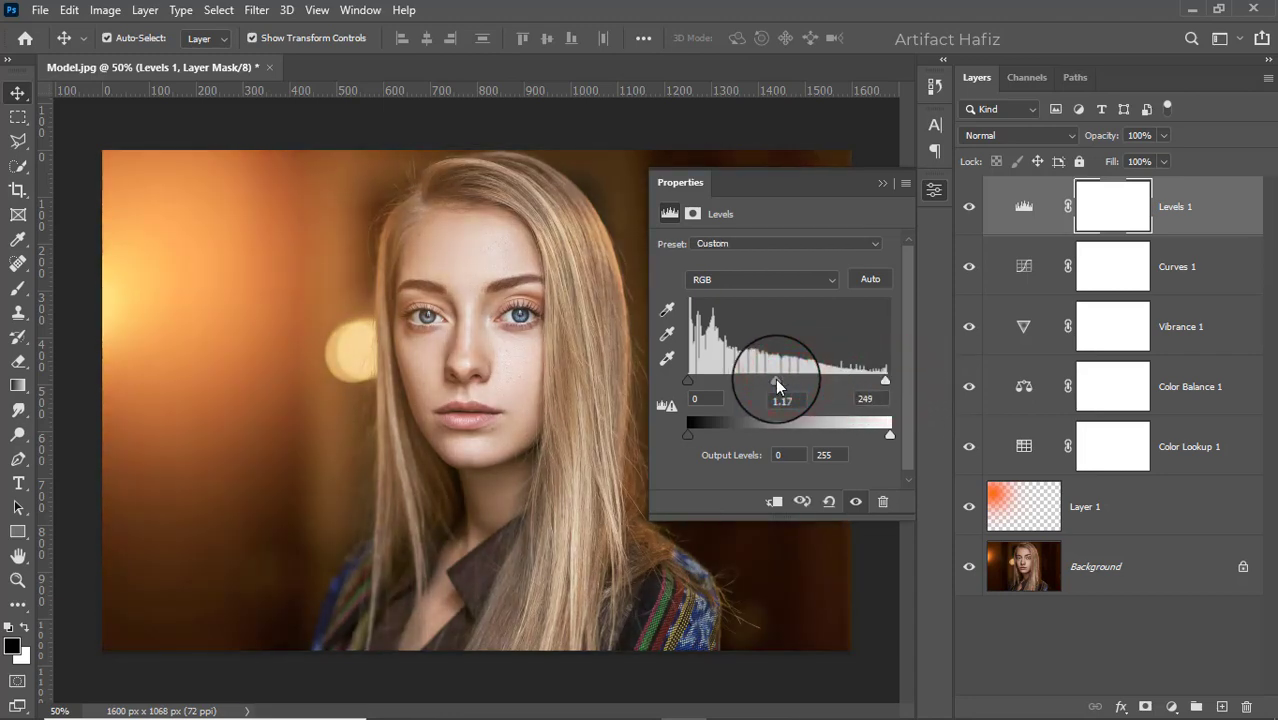
{"action": "left_click", "coordinate": [878, 184]}
- Stamp all visible layers into a new merged layer and convert it for Smart Filters
{"action": "key", "text": "ctrl+alt+shift+e"}
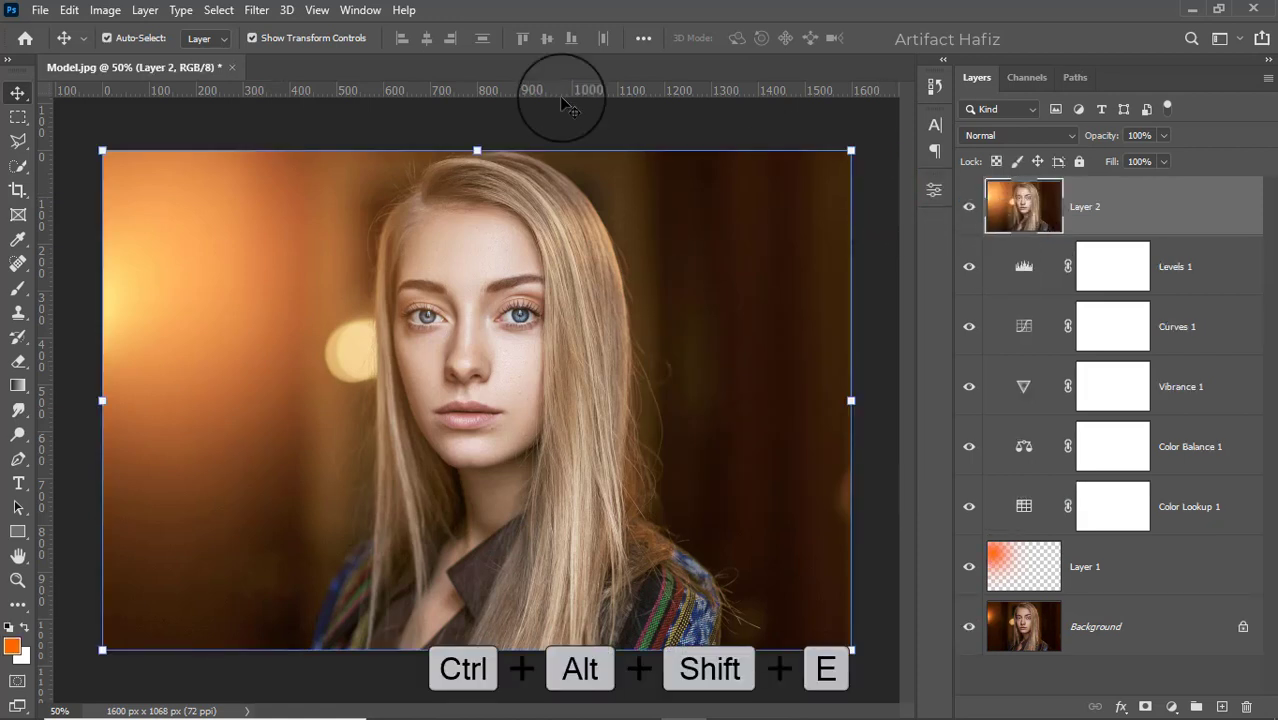
{"action": "left_click", "coordinate": [256, 10]}
{"action": "left_click", "coordinate": [250, 57]}
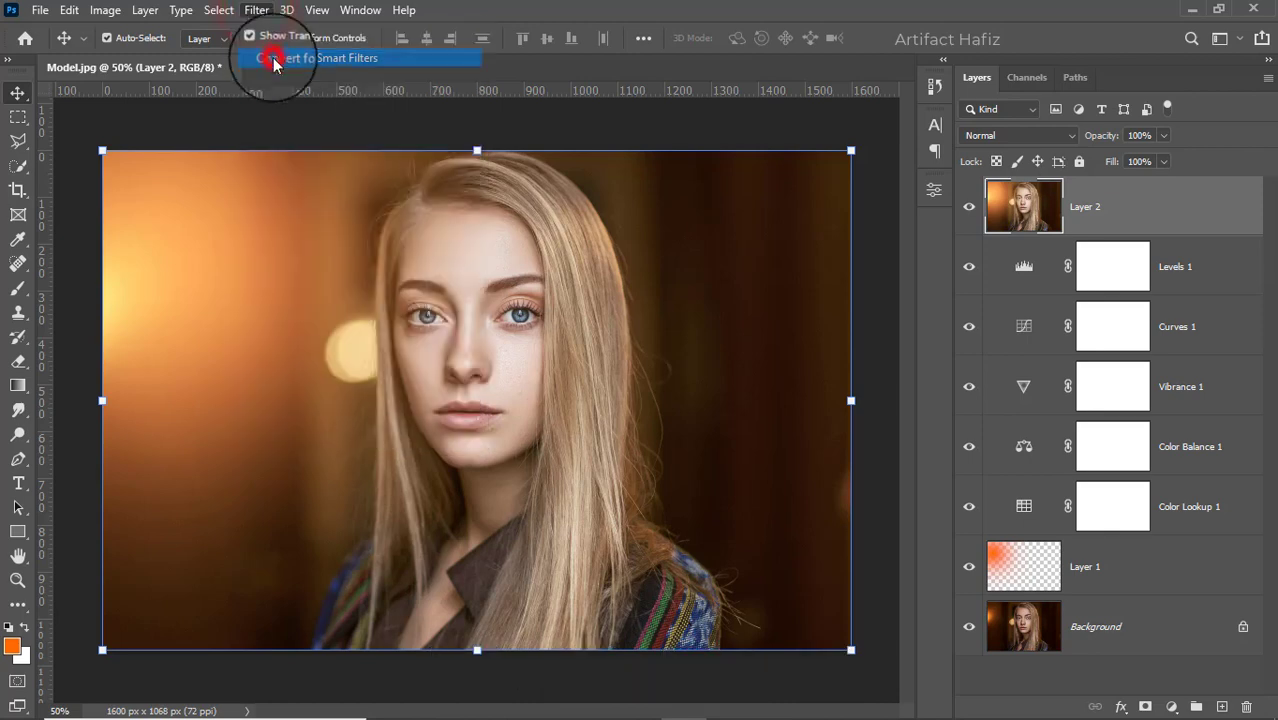
- Open the Camera Raw Filter and set Exposure -0.15, Highlights -37, Shadows +5, Whites +30 and Blacks +8
{"action": "left_click", "coordinate": [253, 10]}
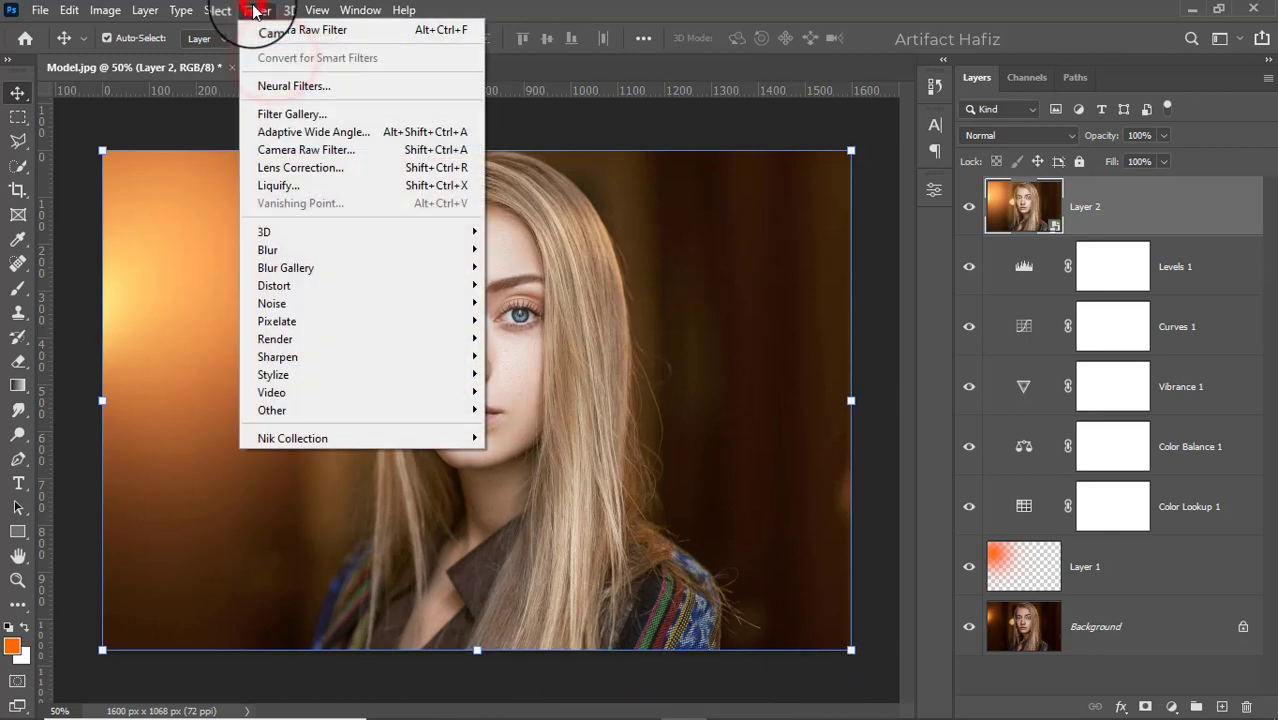
{"action": "left_click", "coordinate": [315, 150]}
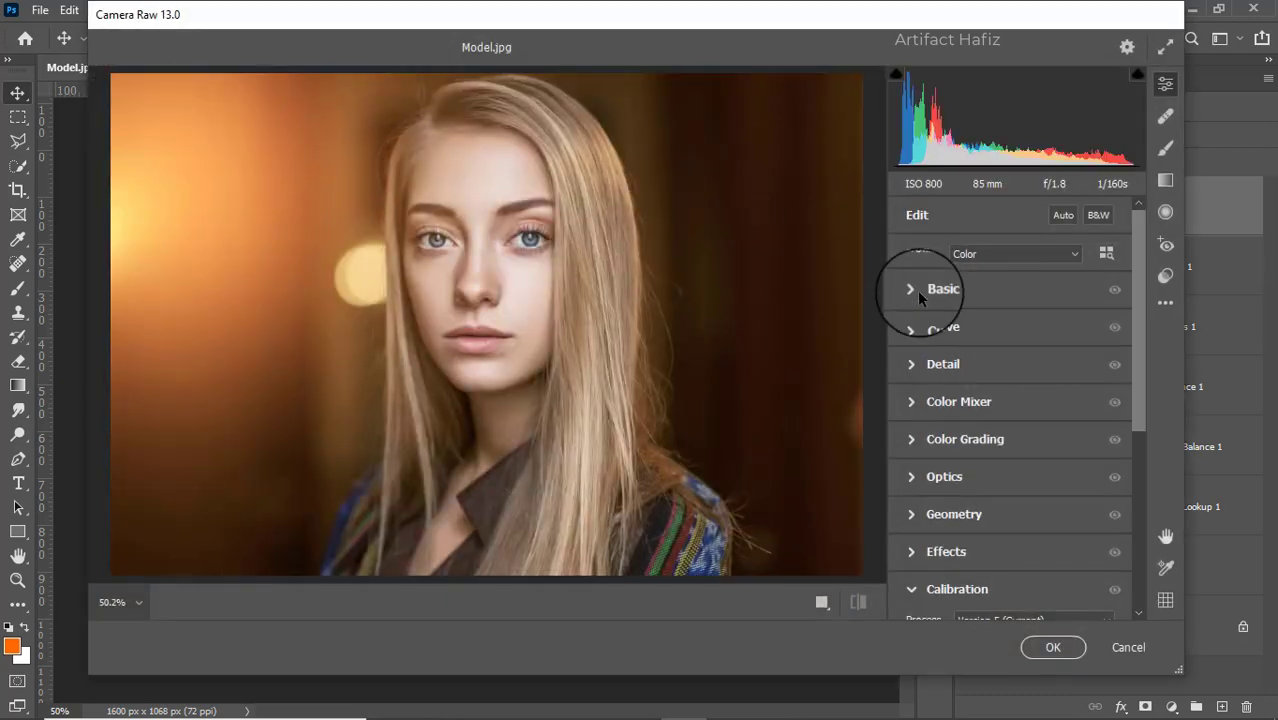
{"action": "left_click", "coordinate": [918, 292]}
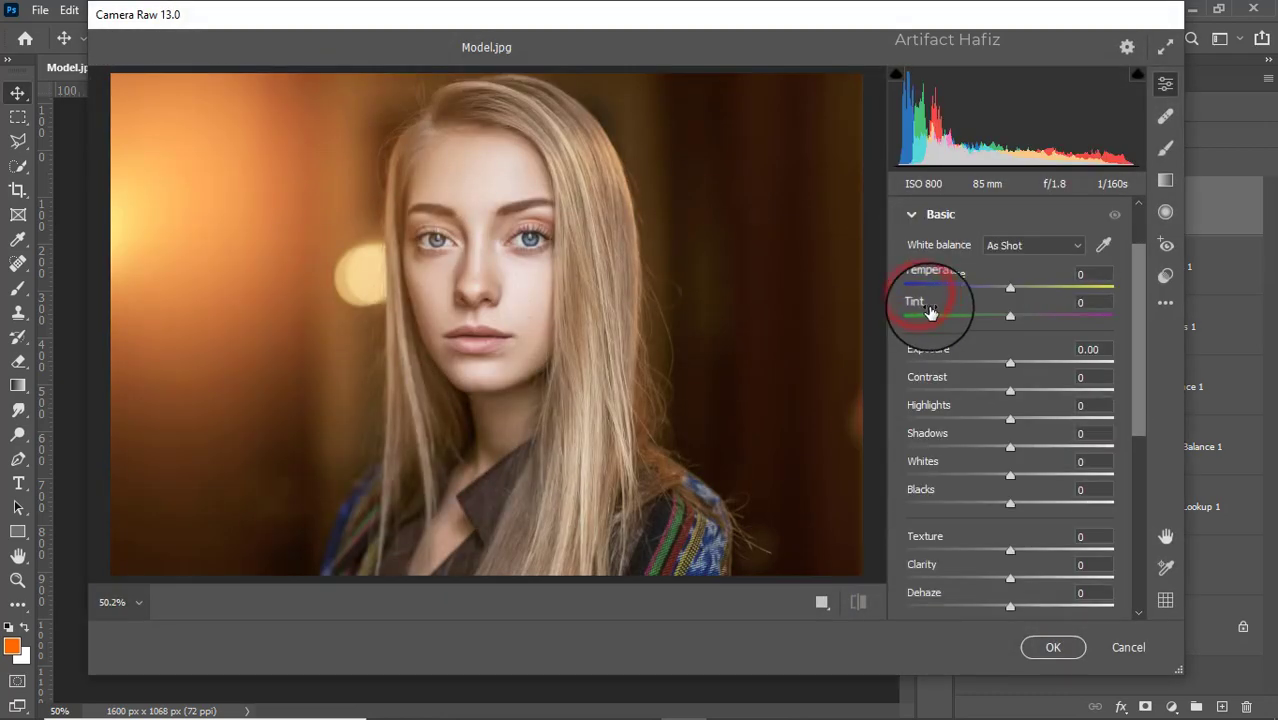
{"action": "left_click", "coordinate": [1010, 361]}
{"action": "left_click_drag", "start_coordinate": [1010, 361], "coordinate": [1007, 361]}
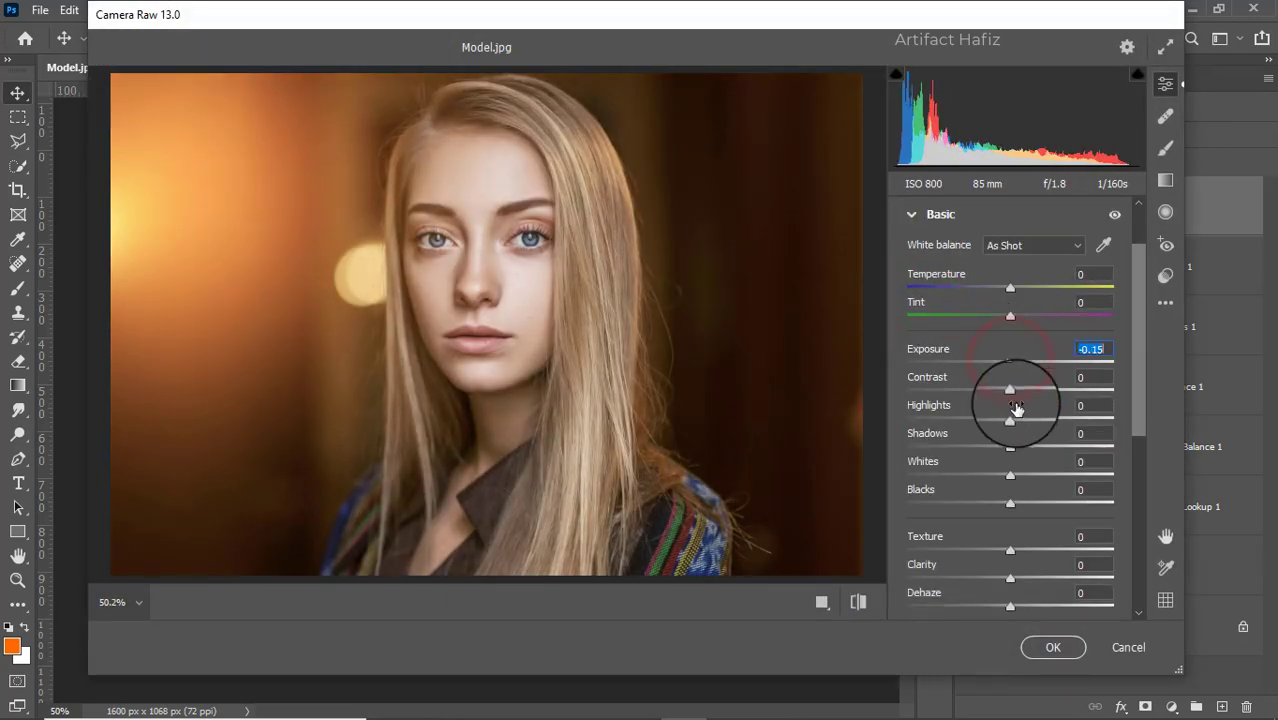
{"action": "left_click_drag", "start_coordinate": [1010, 418], "coordinate": [1010, 503]}
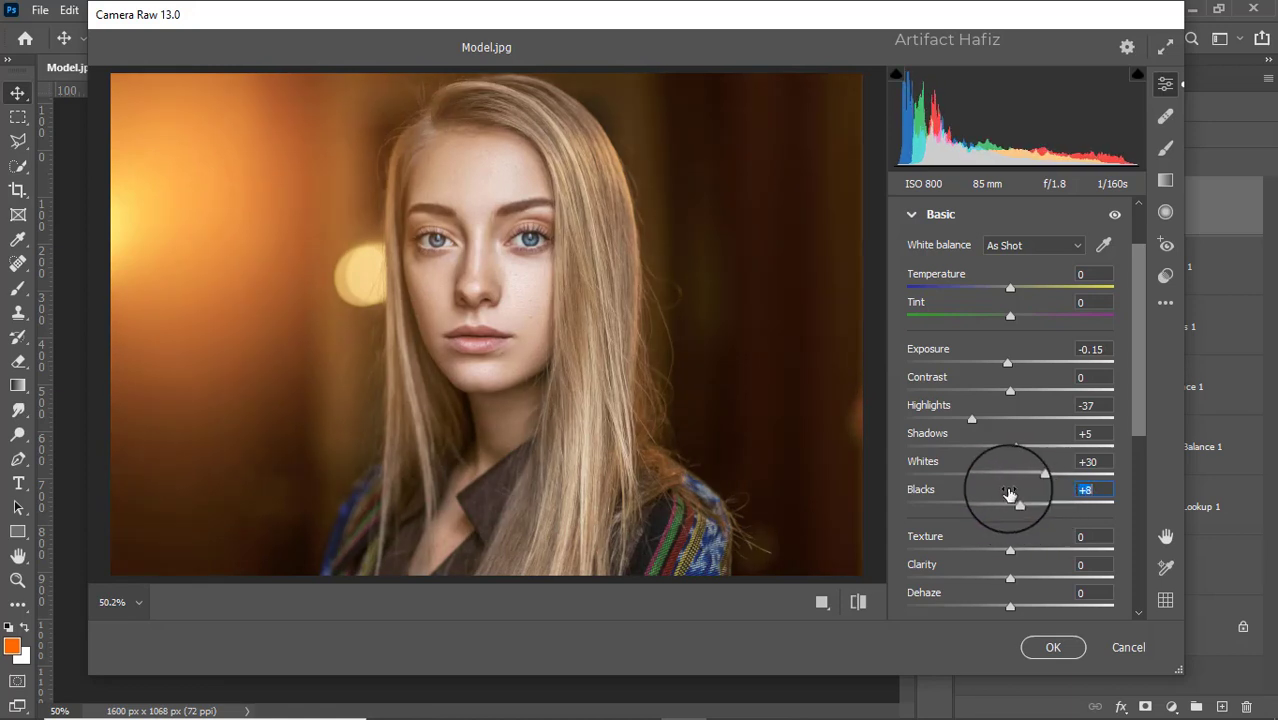
- Set Texture -4, Clarity +7, Dehaze +8 and Vibrance +5 in the Basic settings
{"action": "scroll", "coordinate": [1006, 485], "scroll_direction": "down", "scroll_amount": 3}
{"action": "left_click", "coordinate": [1012, 415]}
{"action": "left_click_drag", "start_coordinate": [1012, 418], "coordinate": [1023, 473]}
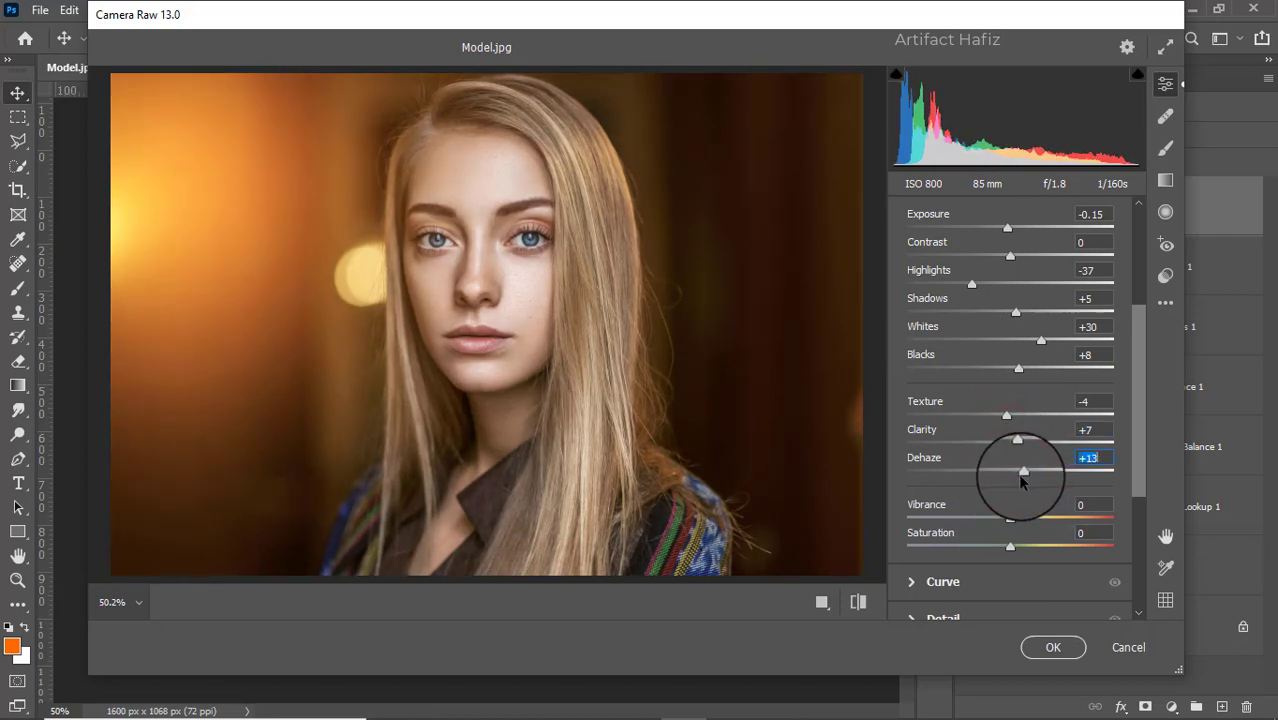
{"action": "scroll", "coordinate": [1019, 478], "scroll_direction": "down", "scroll_amount": 3}
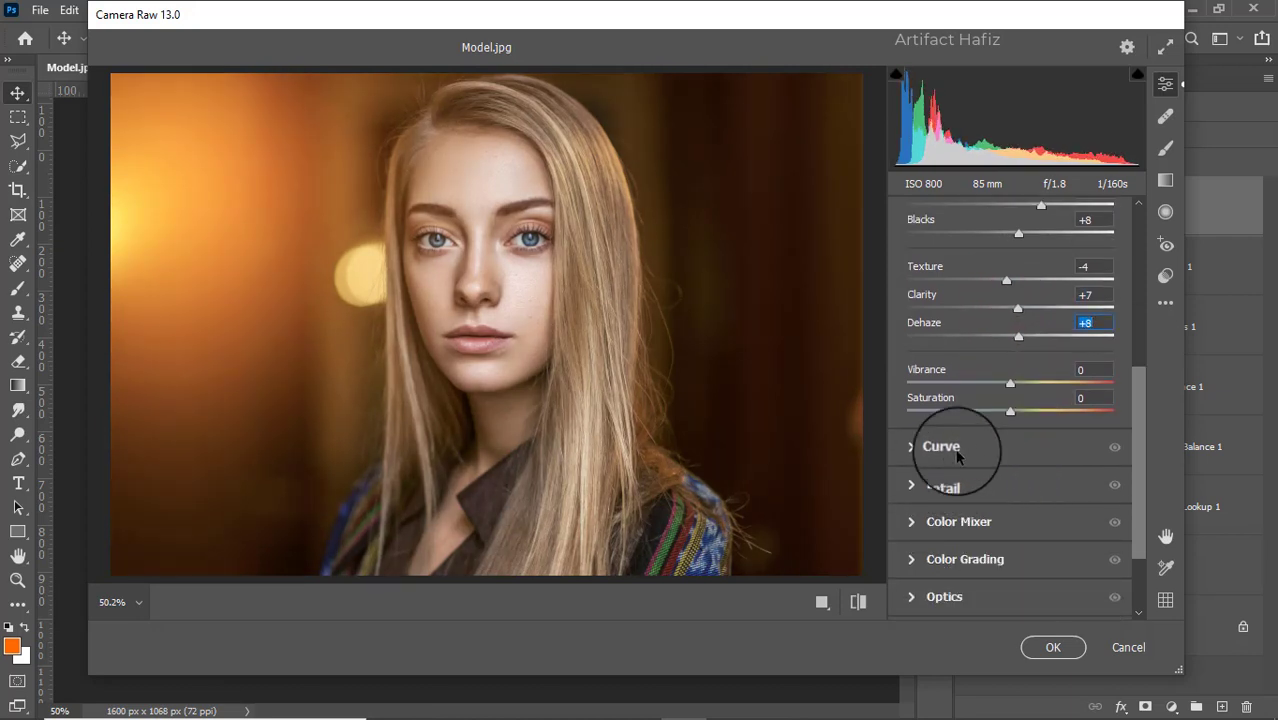
{"action": "left_click_drag", "start_coordinate": [1011, 383], "coordinate": [1016, 387]}
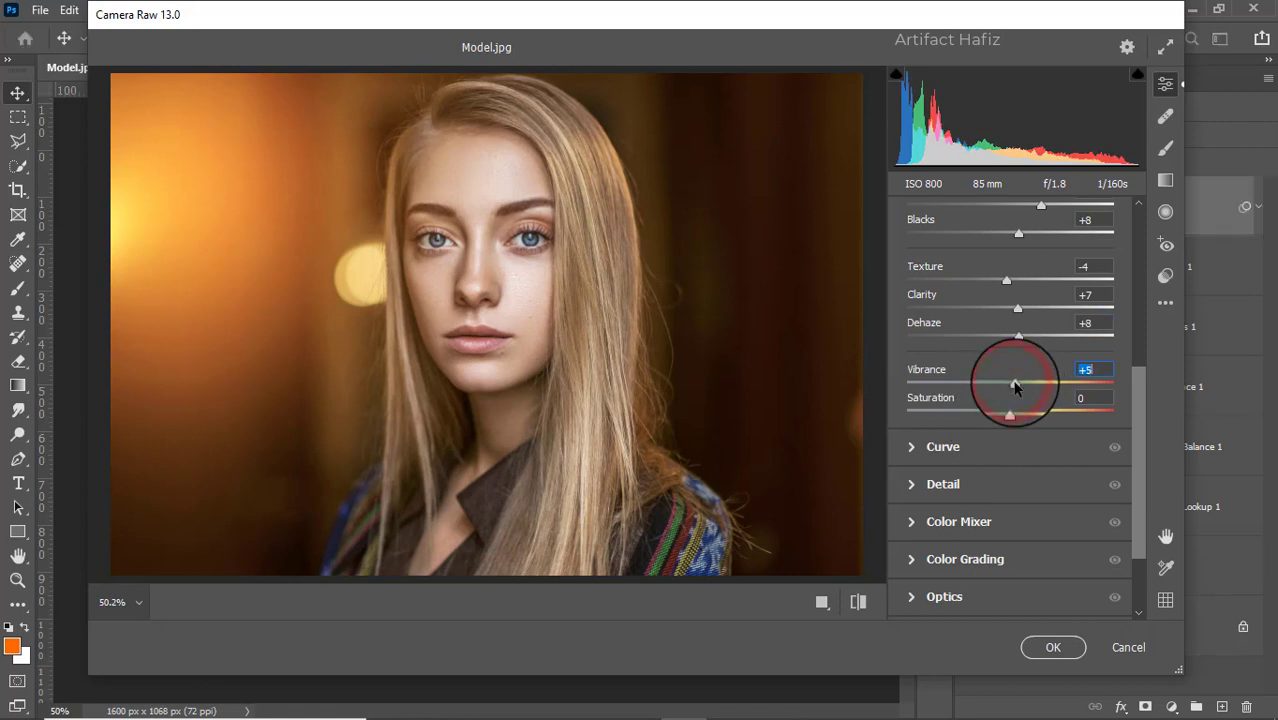
- Add RGB point curve points at about 65/62 in the shadows and 191/193 in the highlights
{"action": "left_click", "coordinate": [935, 442]}
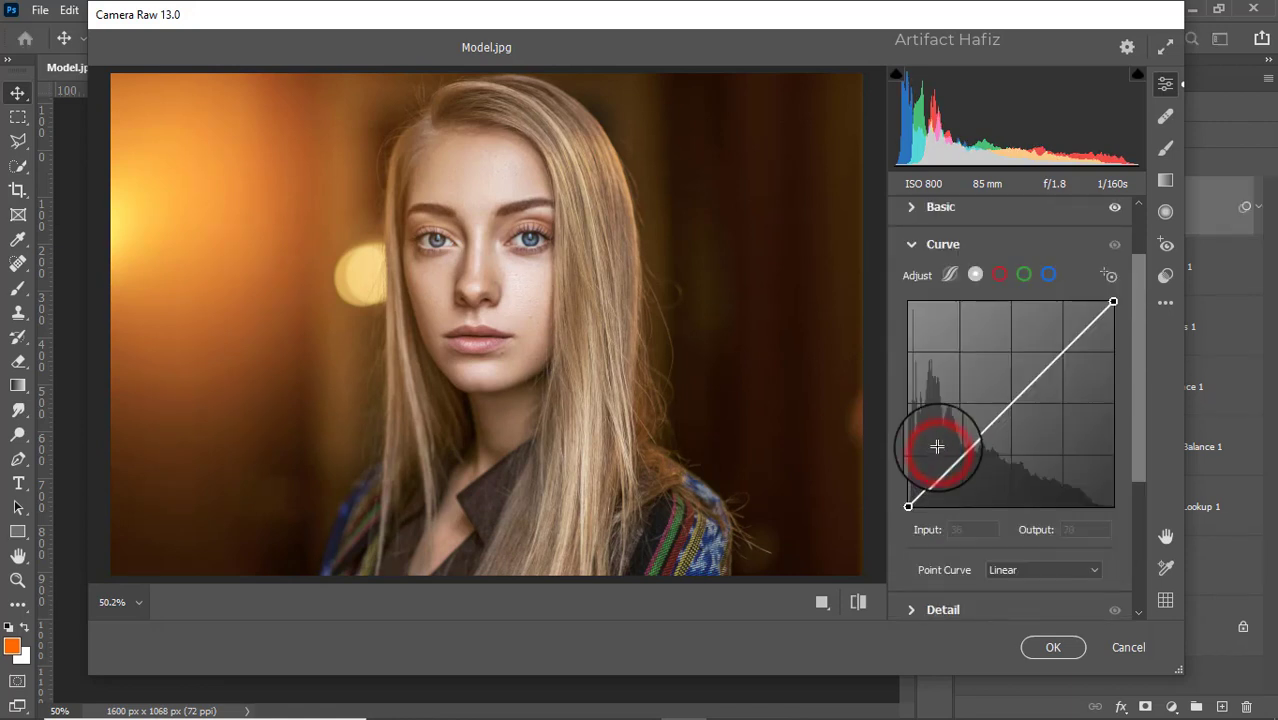
{"action": "left_click", "coordinate": [960, 456]}
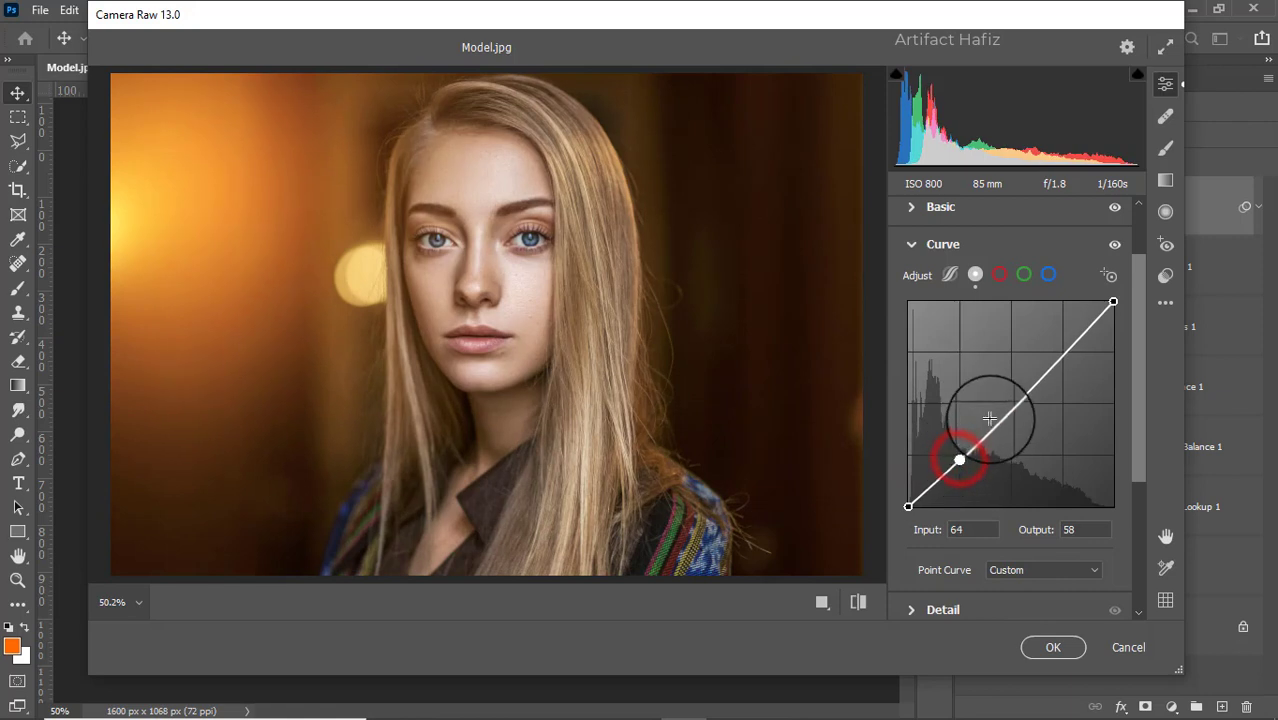
{"action": "left_click", "coordinate": [959, 457]}
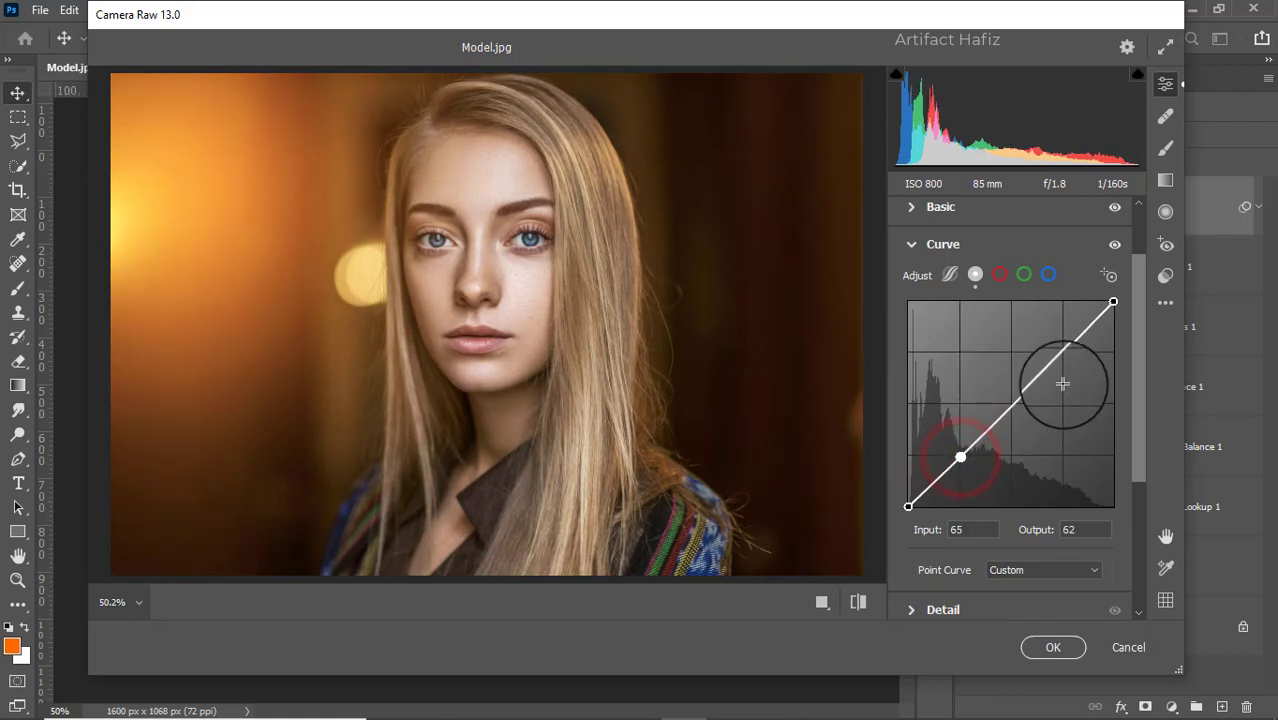
{"action": "left_click_drag", "start_coordinate": [1060, 356], "coordinate": [1061, 352]}
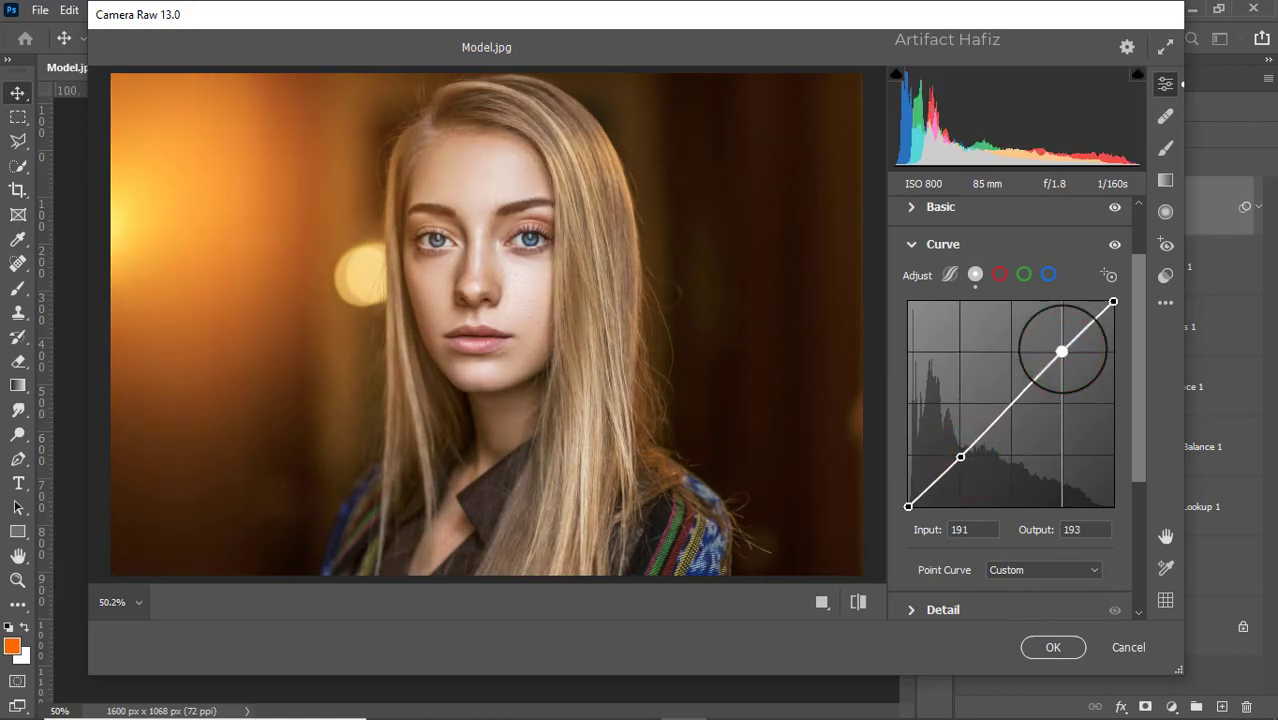
- Shape the blue channel curve with points at about 60/66 and 194/200
{"action": "left_click", "coordinate": [1048, 274]}
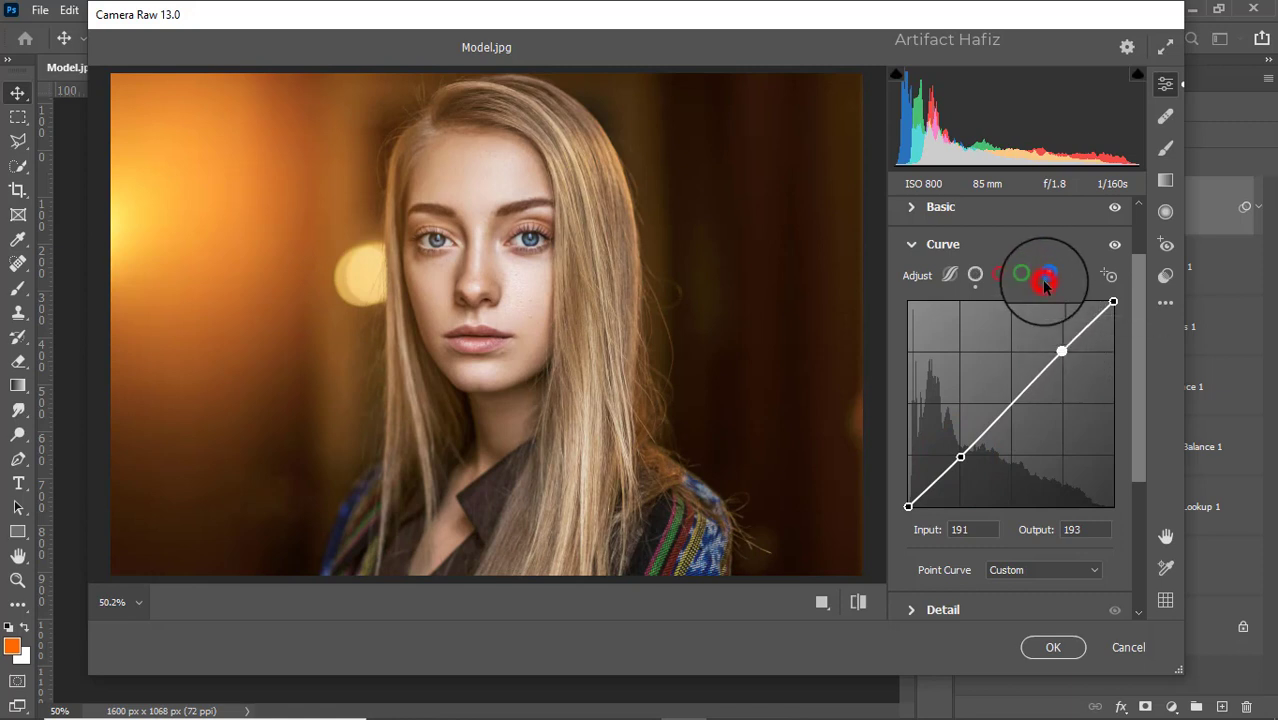
{"action": "left_click_drag", "start_coordinate": [907, 507], "coordinate": [957, 453]}
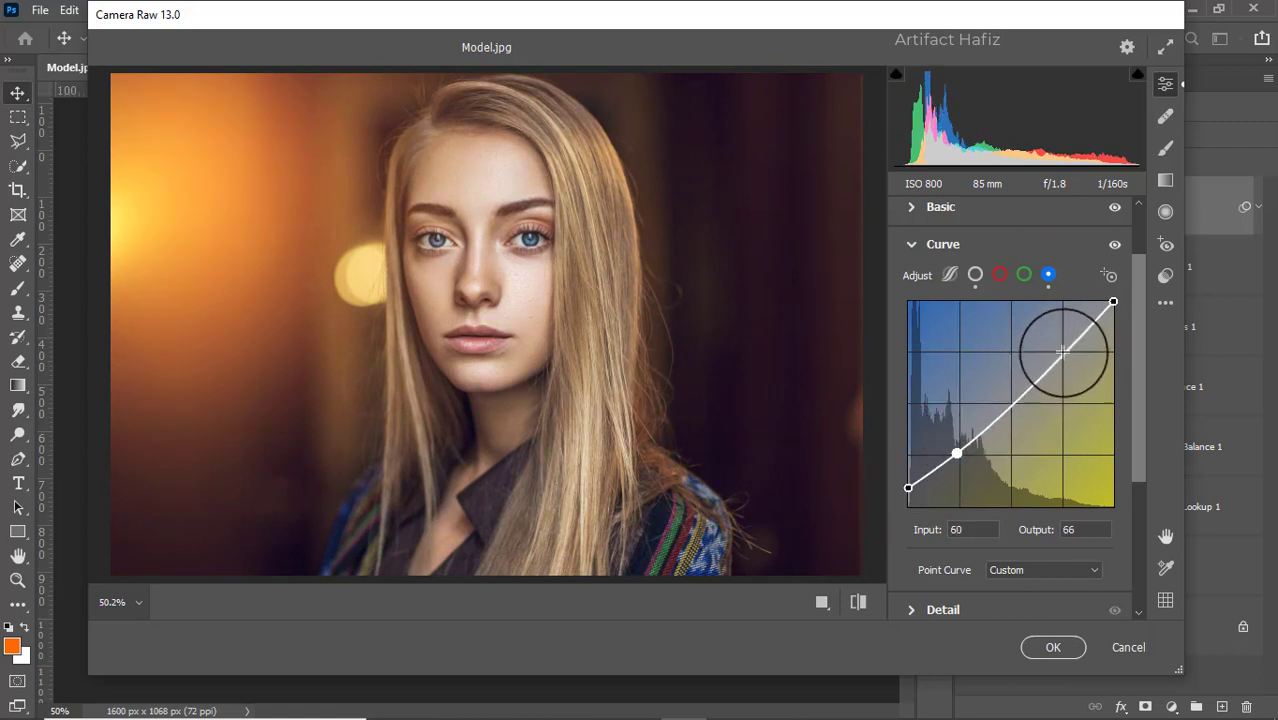
{"action": "left_click_drag", "start_coordinate": [1063, 347], "coordinate": [1064, 346]}
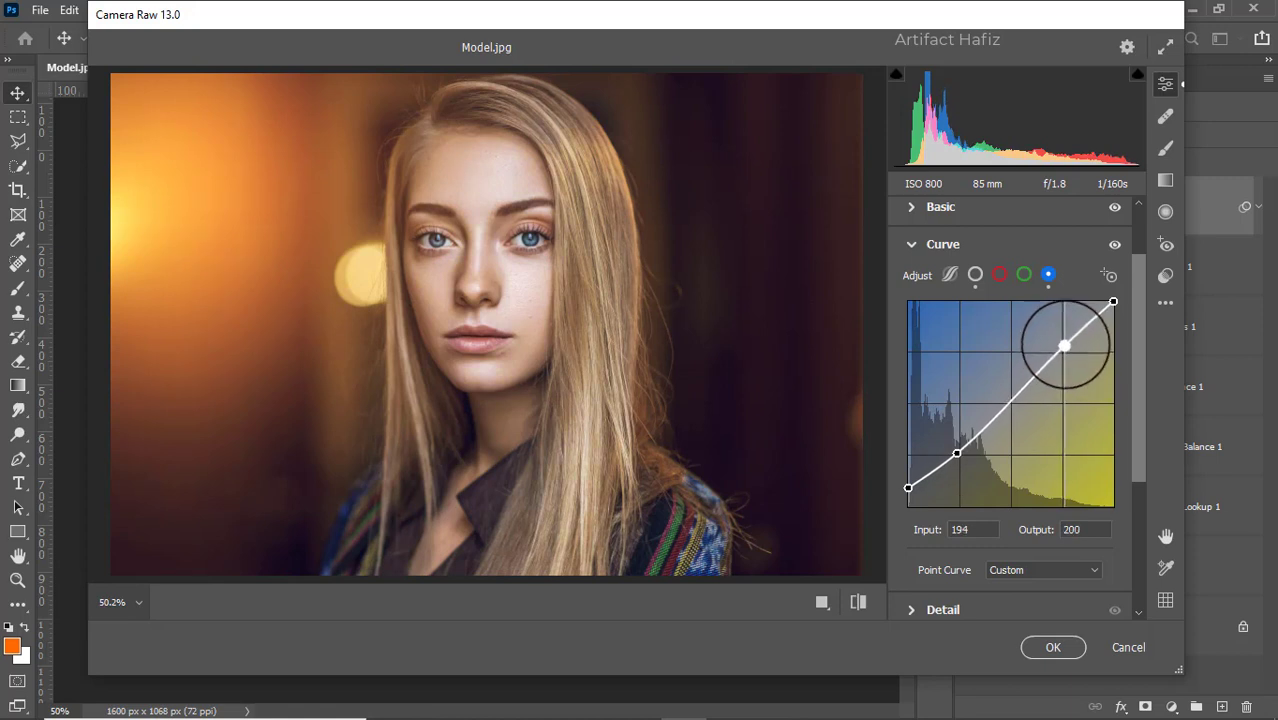
- Set Noise Reduction to 5 and Color Noise Reduction to 5 in the Detail settings
{"action": "scroll", "coordinate": [1040, 360], "scroll_direction": "down", "scroll_amount": 5}
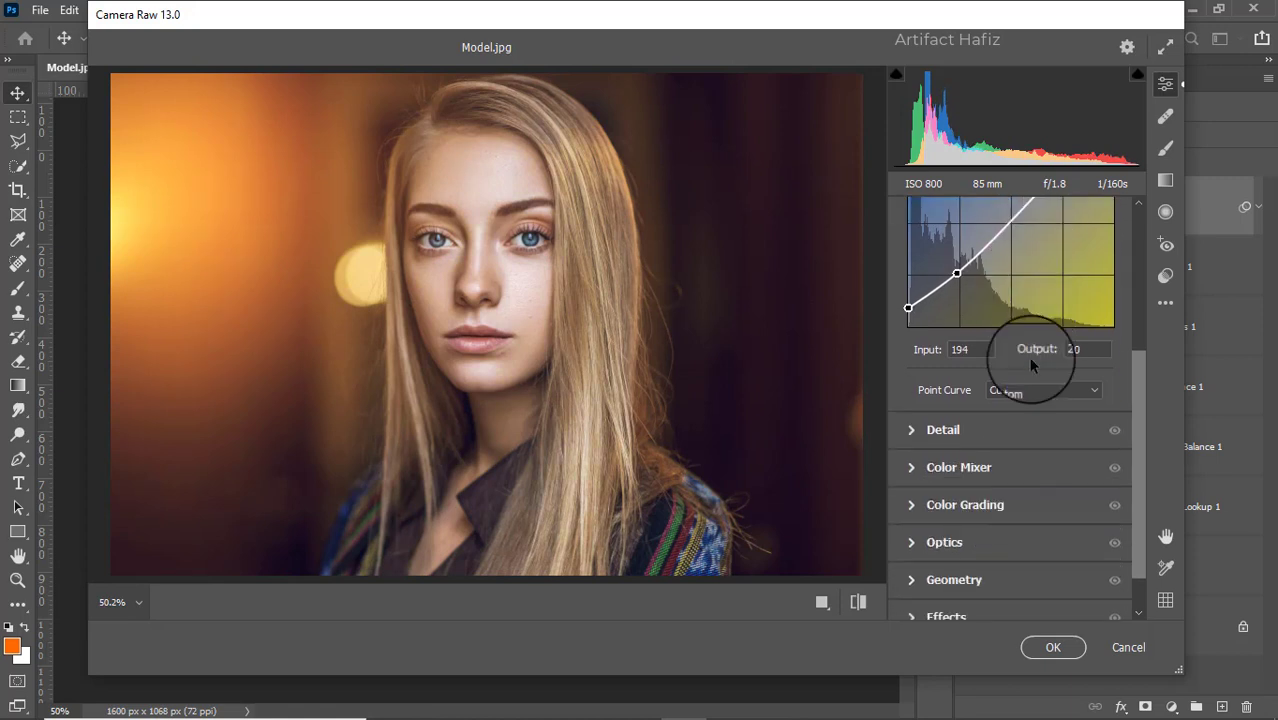
{"action": "left_click", "coordinate": [926, 390]}
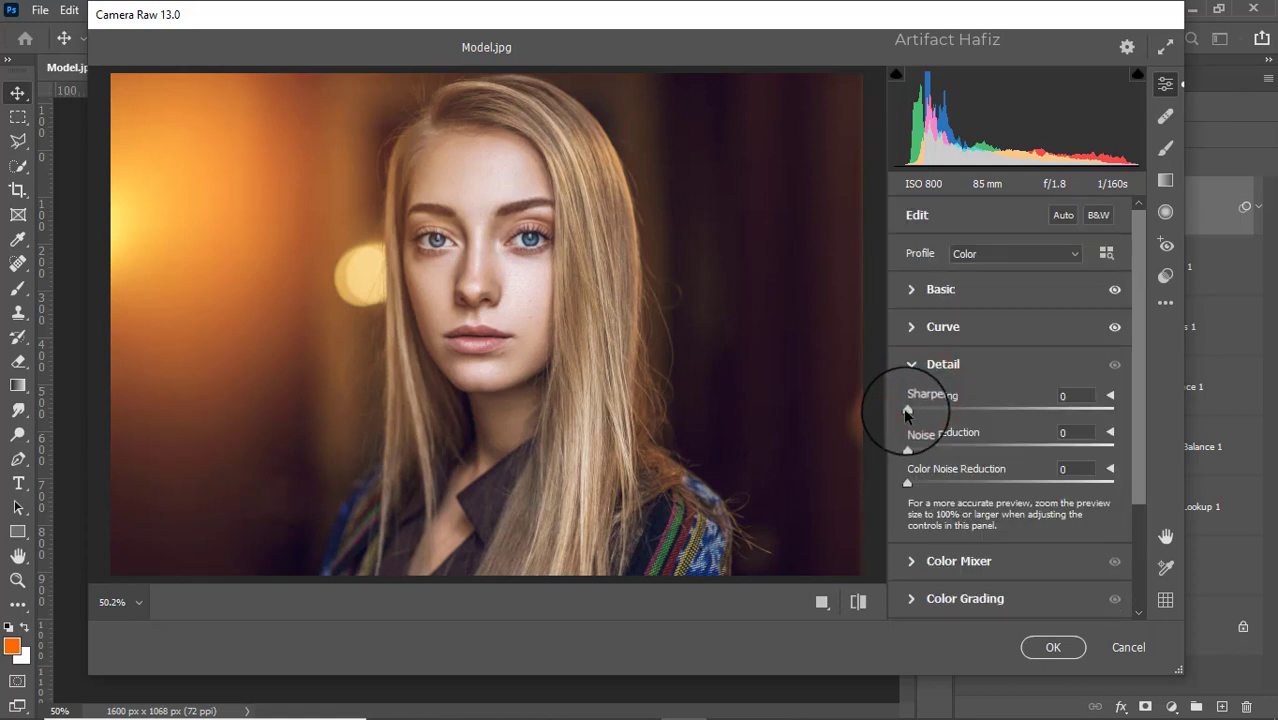
{"action": "left_click_drag", "start_coordinate": [907, 449], "coordinate": [921, 455]}
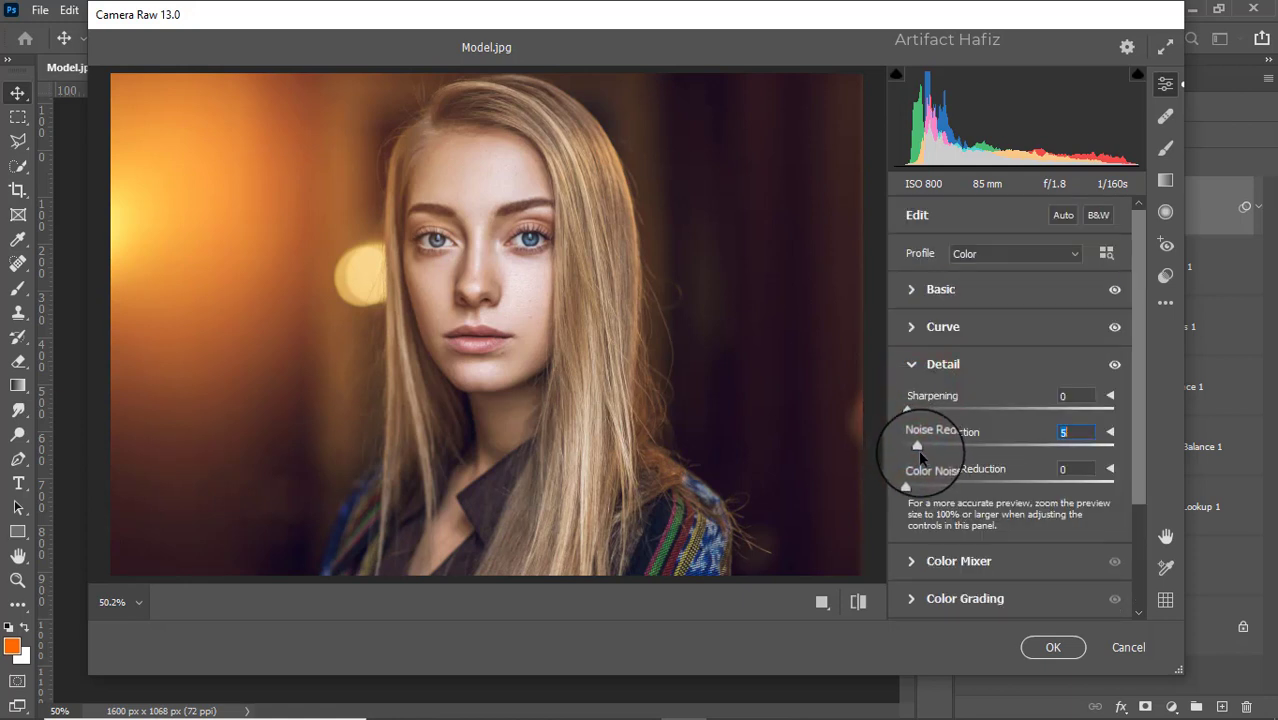
{"action": "left_click_drag", "start_coordinate": [907, 485], "coordinate": [921, 490]}
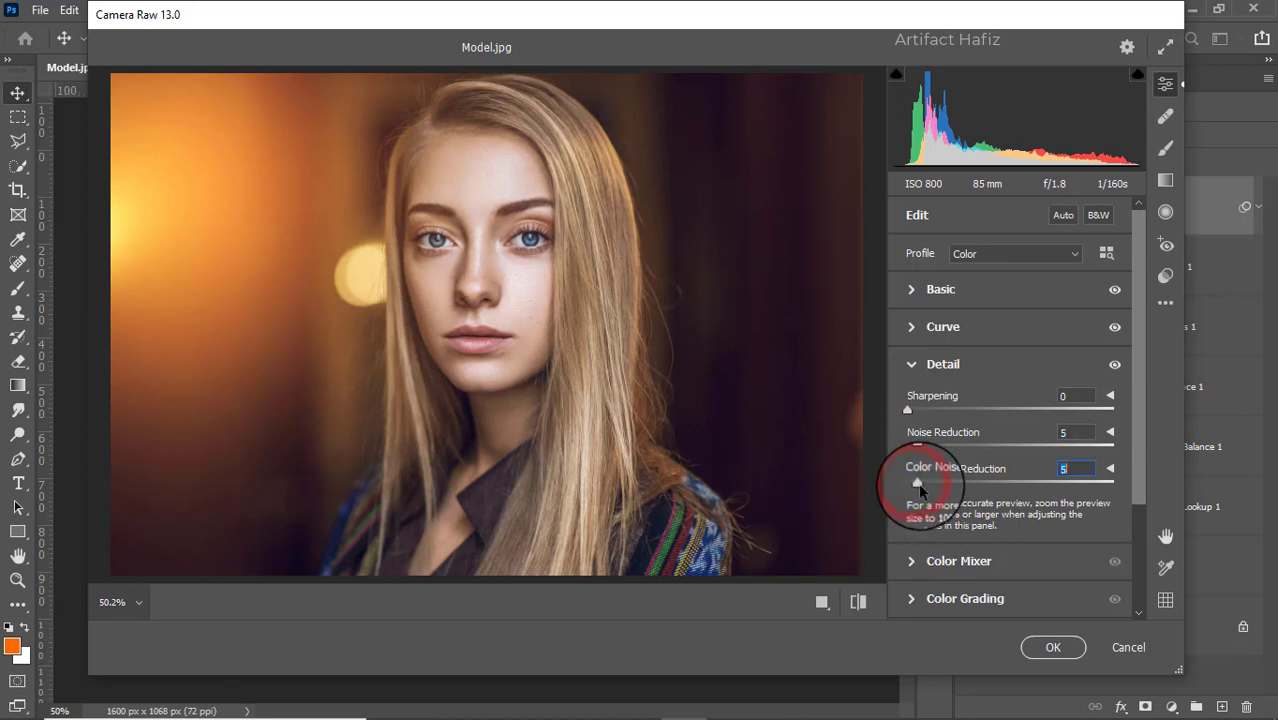
- Set Color Mixer saturation: Reds +59, Yellows -26, Greens -32, Aquas +25, Blues +17
{"action": "left_click", "coordinate": [911, 561]}
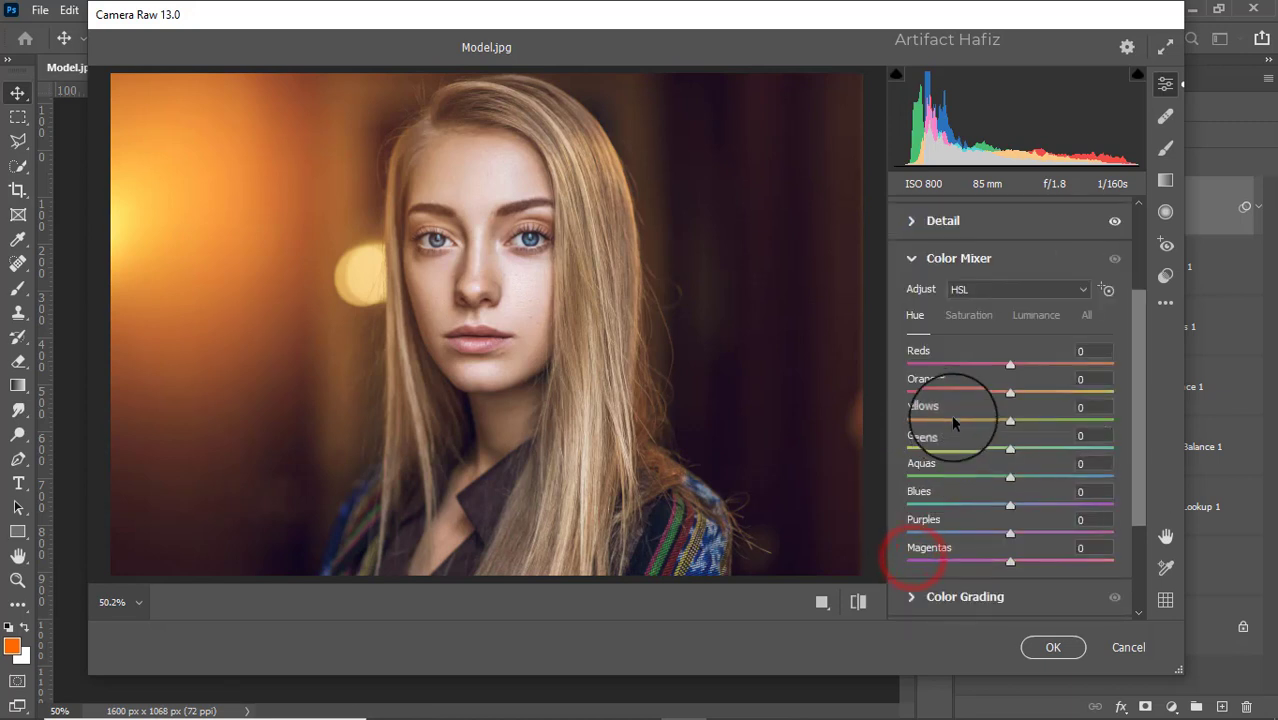
{"action": "left_click", "coordinate": [966, 316]}
{"action": "left_click_drag", "start_coordinate": [1010, 362], "coordinate": [1070, 369]}
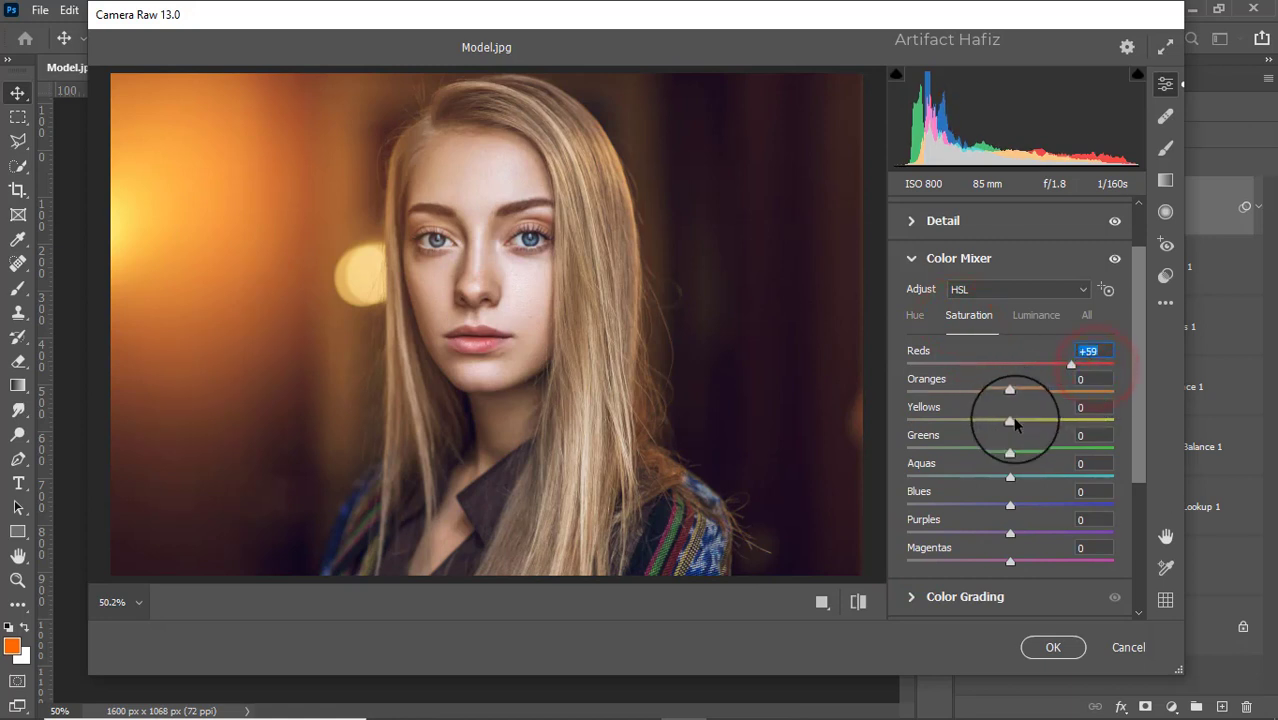
{"action": "left_click_drag", "start_coordinate": [1015, 424], "coordinate": [986, 435]}
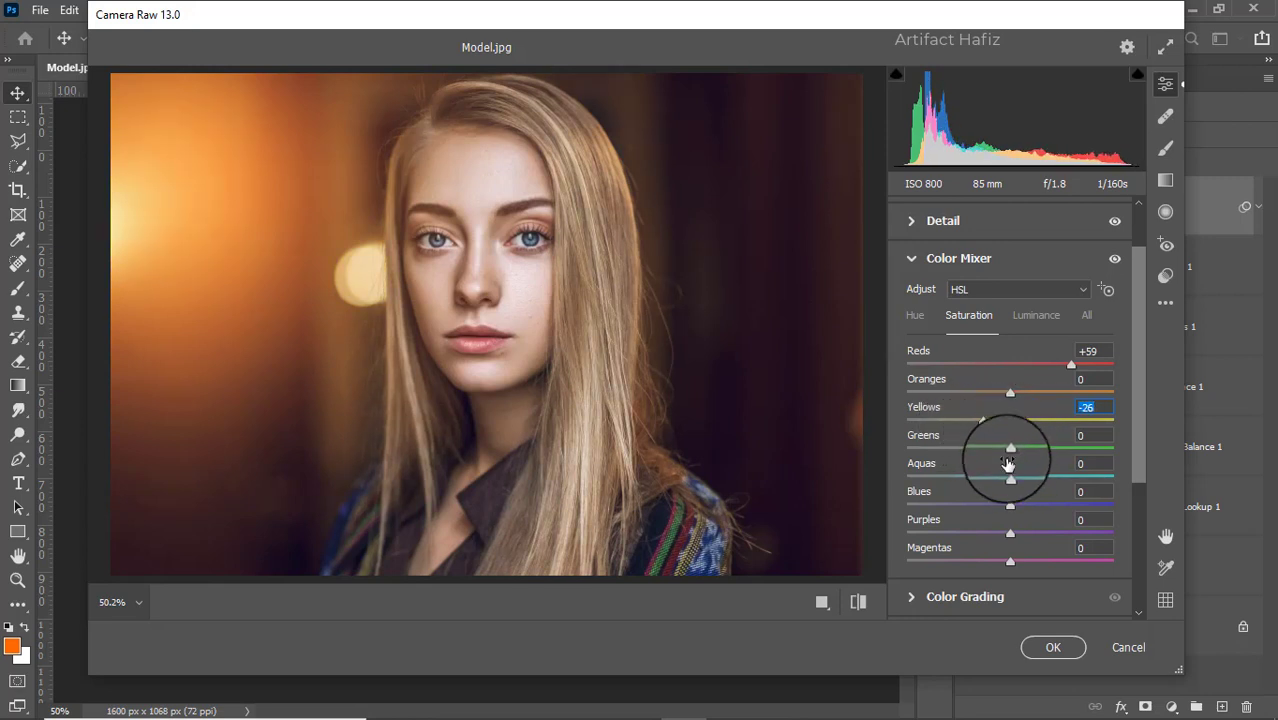
{"action": "left_click_drag", "start_coordinate": [1008, 447], "coordinate": [1040, 472]}
{"action": "left_click_drag", "start_coordinate": [1006, 499], "coordinate": [1025, 470]}
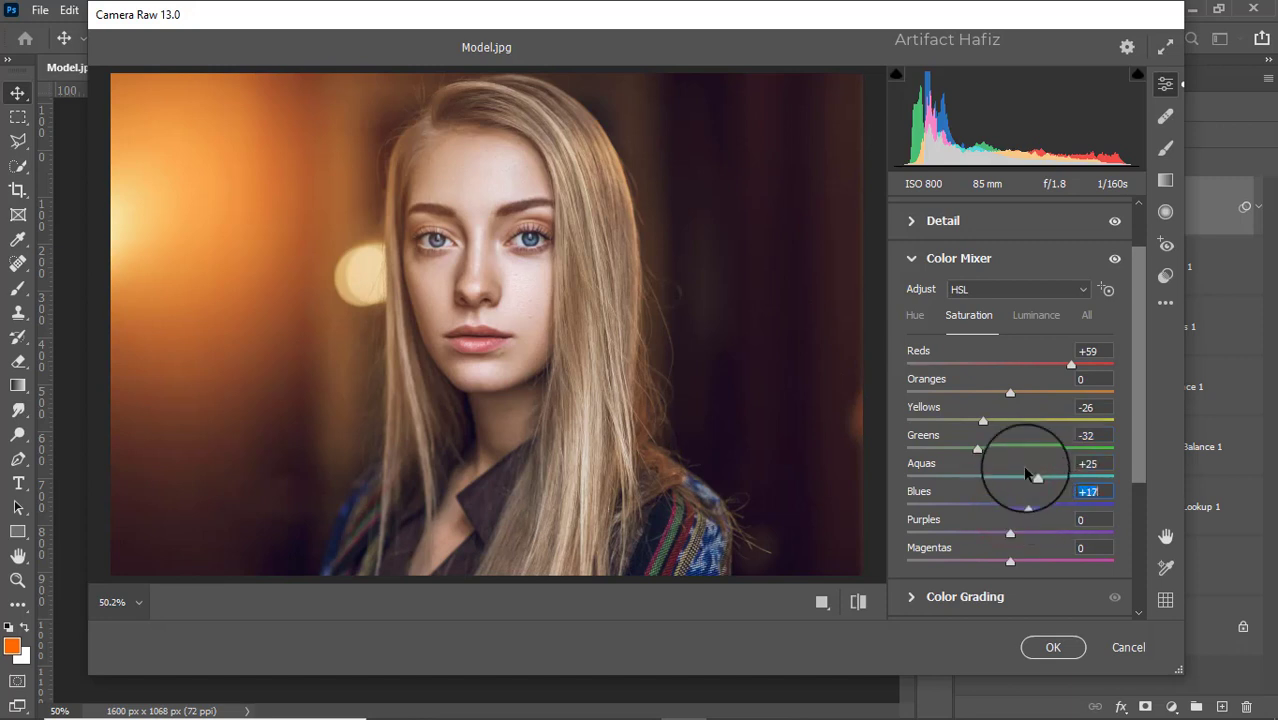
- Set luminance Reds -4, Oranges +3, Yellows +7, Greens/Aquas/Blues +5, and hue Aquas -65, Blues -45
{"action": "left_click", "coordinate": [1033, 316]}
{"action": "left_click_drag", "start_coordinate": [1012, 391], "coordinate": [1015, 509]}
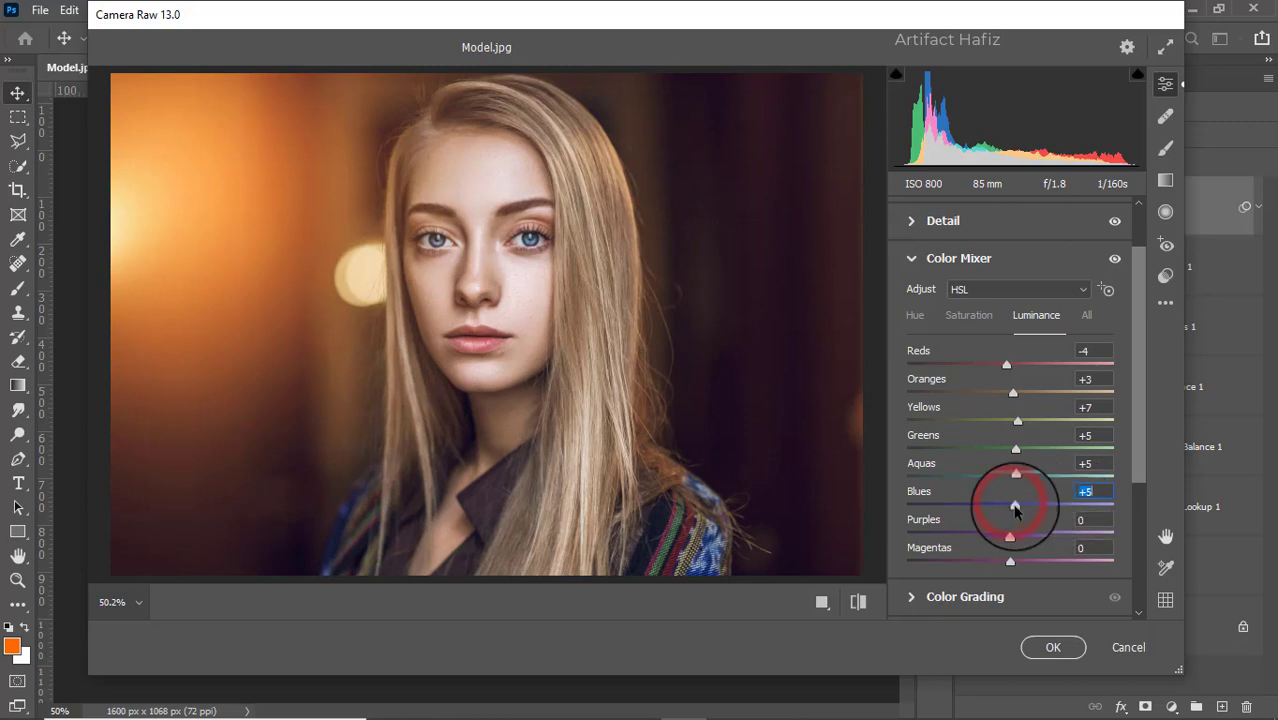
{"action": "left_click", "coordinate": [916, 315]}
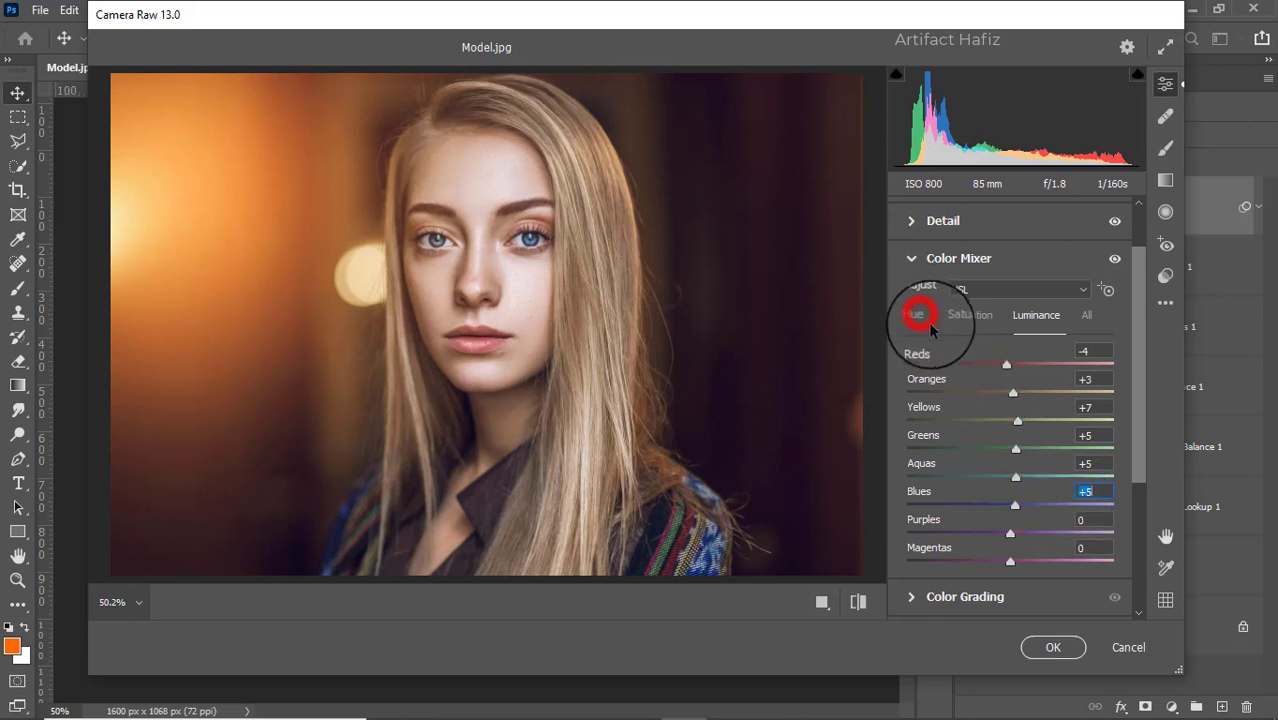
{"action": "left_click_drag", "start_coordinate": [1013, 507], "coordinate": [942, 480]}
- Color grade the shadows toward blue (hue 224, saturation 13) and the highlights toward orange
{"action": "scroll", "coordinate": [1027, 430], "scroll_direction": "down", "scroll_amount": 3}
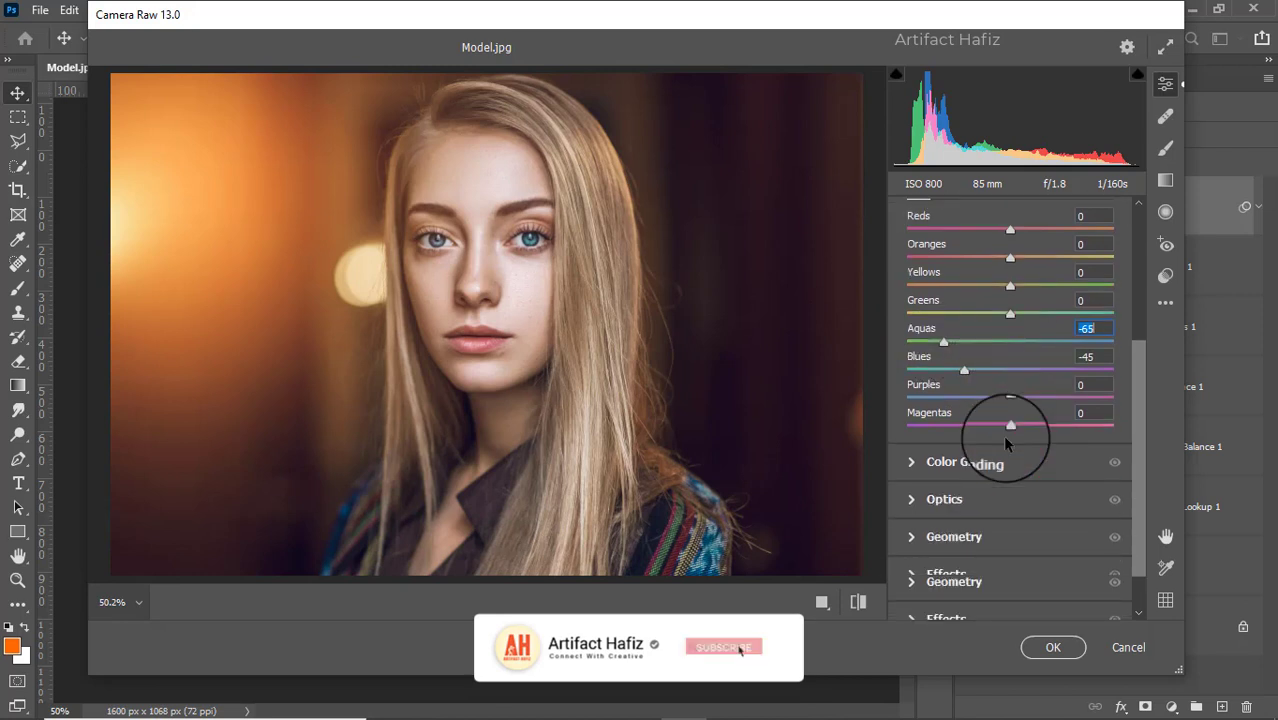
{"action": "left_click", "coordinate": [968, 459]}
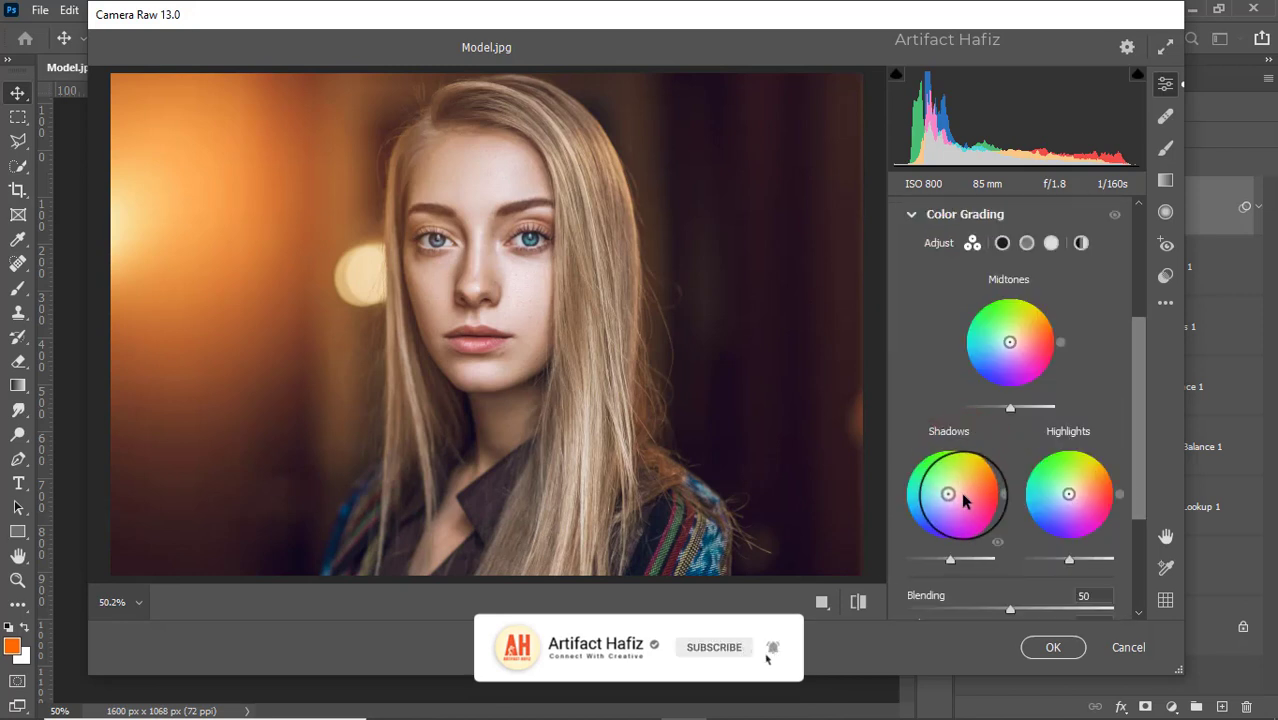
{"action": "left_click_drag", "start_coordinate": [947, 496], "coordinate": [887, 562]}
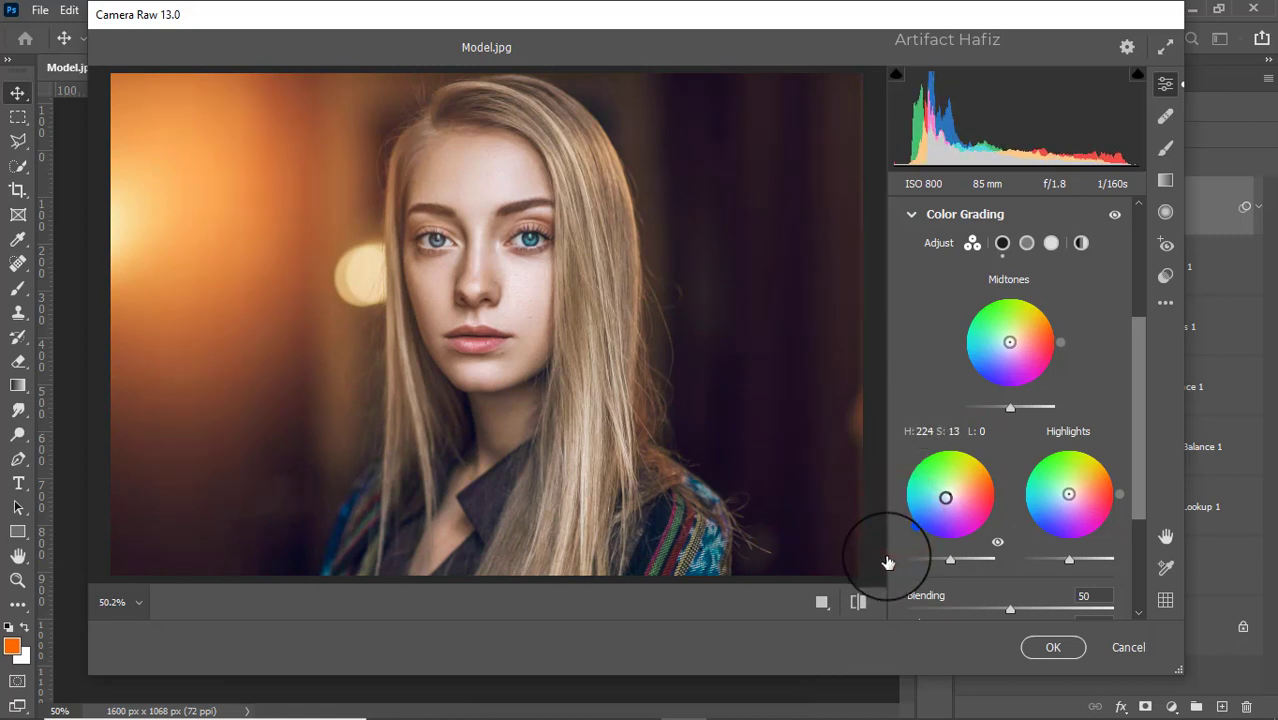
{"action": "left_click_drag", "start_coordinate": [1069, 494], "coordinate": [1133, 430]}
- Add a post-crop vignette of -5 in the Effects settings
{"action": "scroll", "coordinate": [1133, 385], "scroll_direction": "down", "scroll_amount": 4}
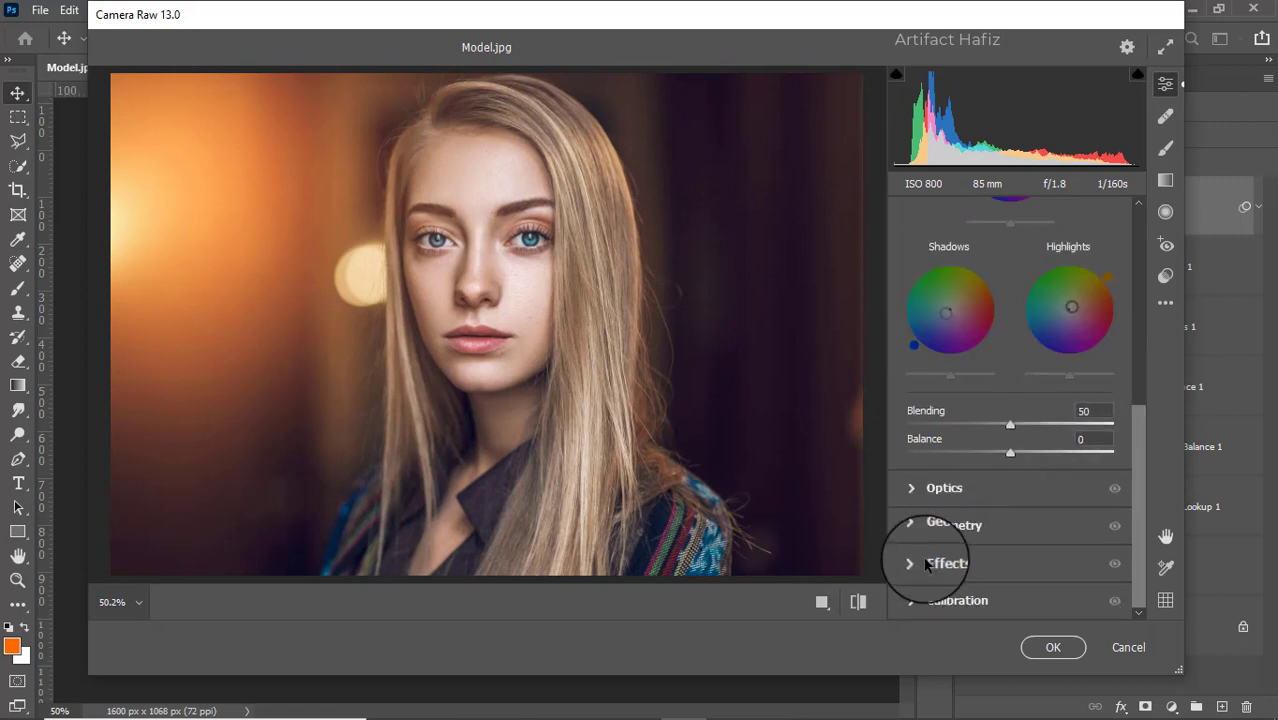
{"action": "left_click", "coordinate": [925, 565]}
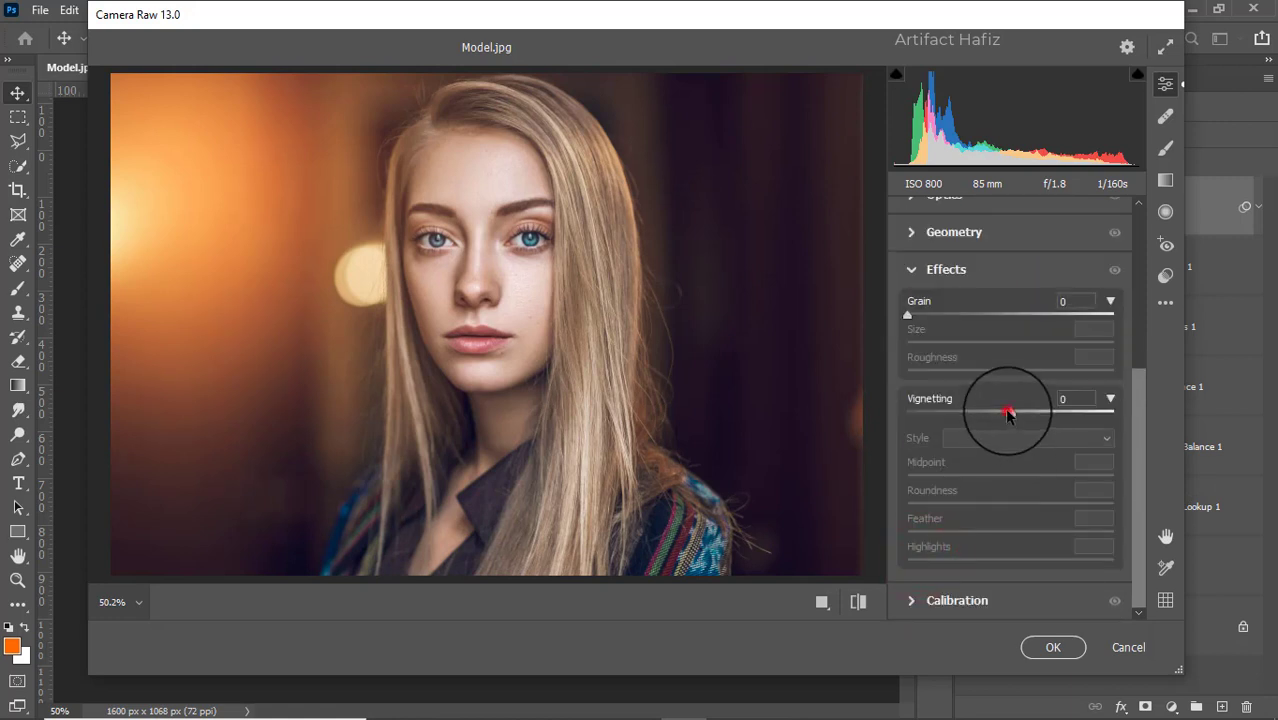
{"action": "left_click_drag", "start_coordinate": [1008, 413], "coordinate": [1004, 414]}
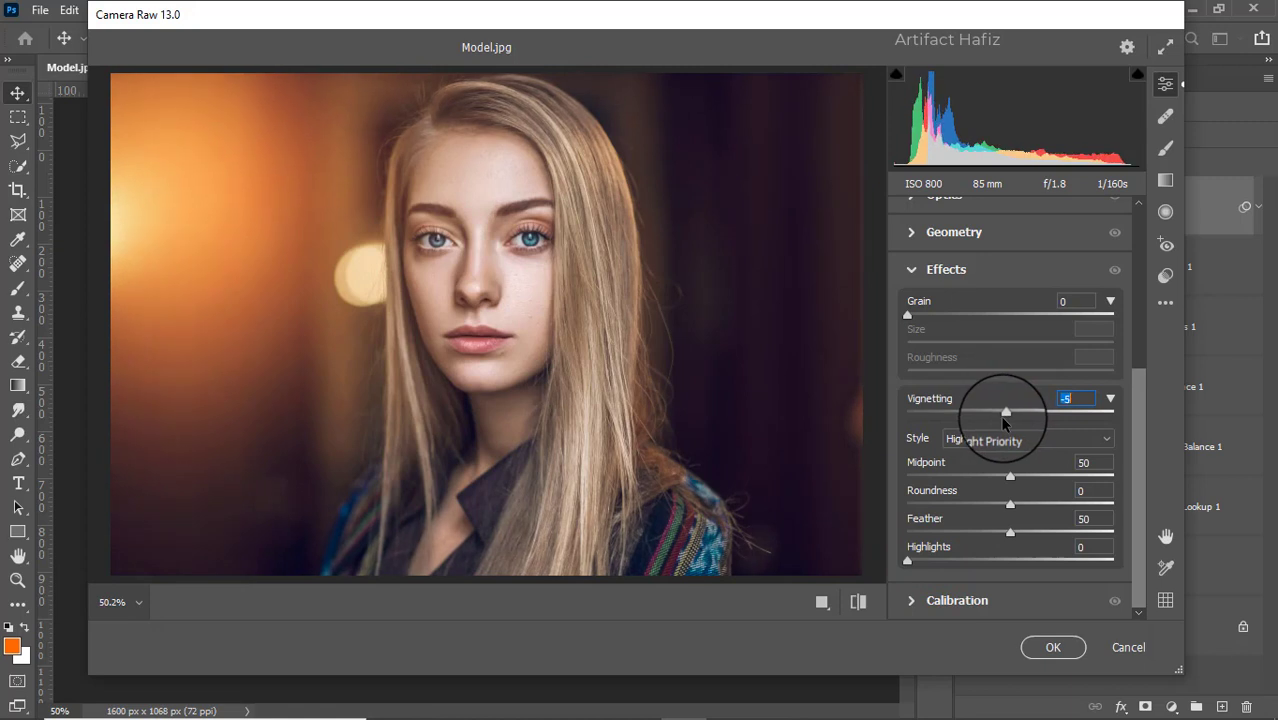
- Set Calibration saturation to Red Primary -5, Green Primary +5 and Blue Primary +6, and apply the filter
{"action": "left_click", "coordinate": [935, 594]}
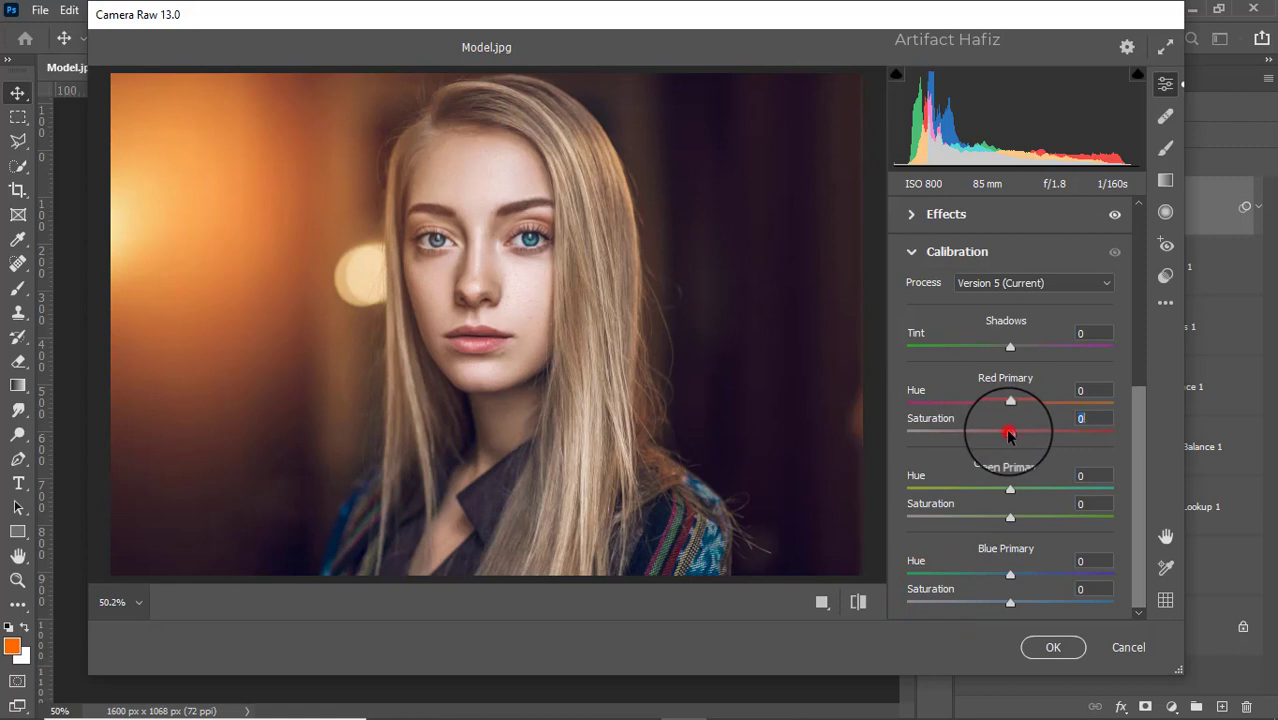
{"action": "left_click_drag", "start_coordinate": [1008, 433], "coordinate": [1004, 433]}
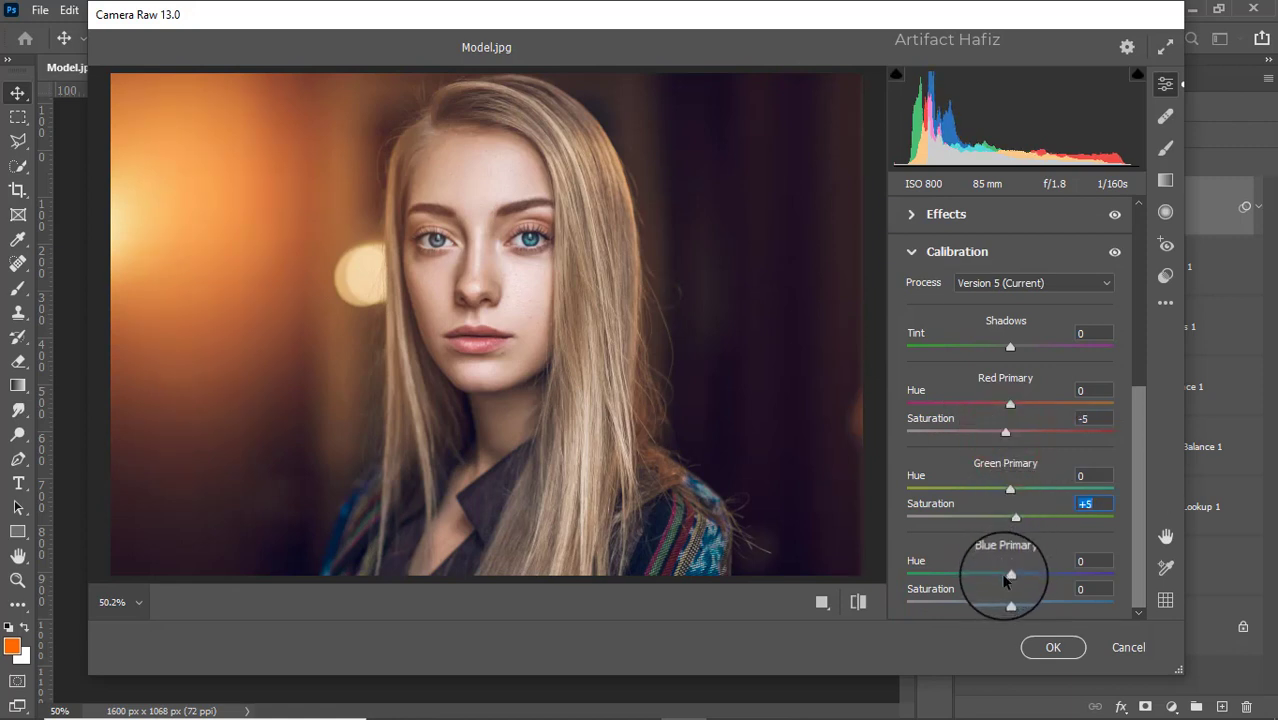
{"action": "left_click_drag", "start_coordinate": [1009, 601], "coordinate": [1015, 604]}
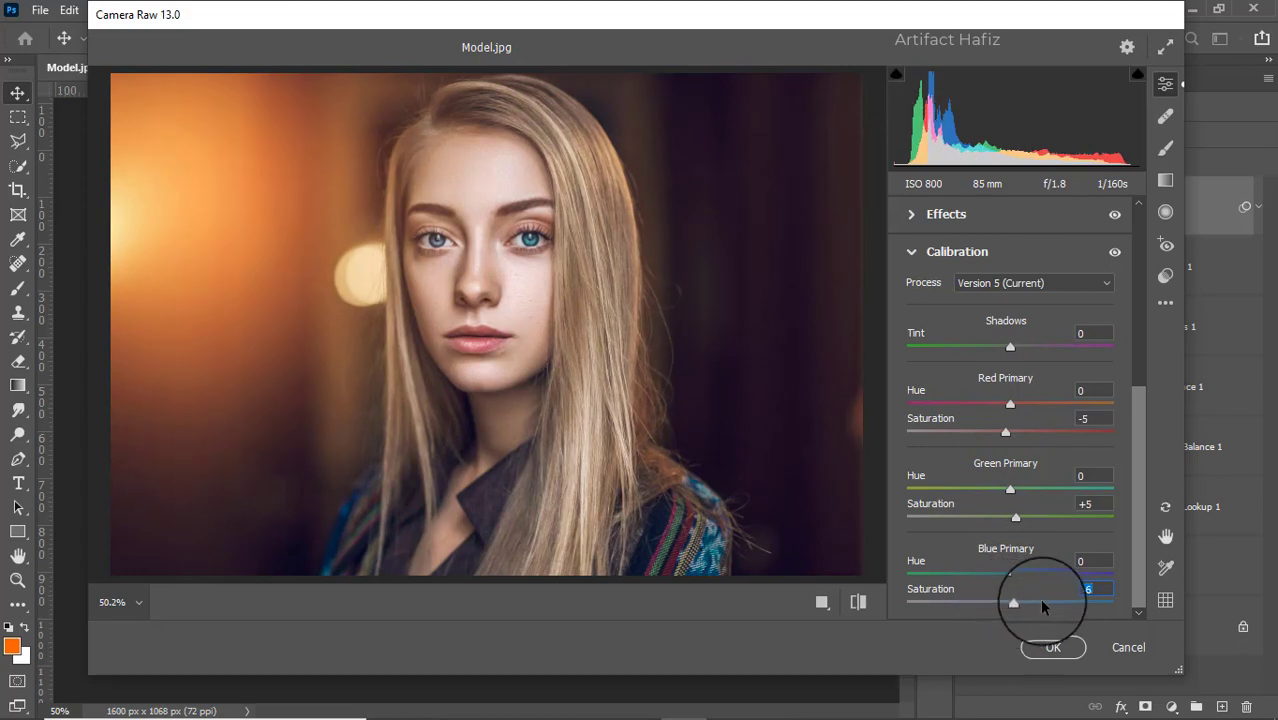
{"action": "left_click", "coordinate": [1055, 648]}
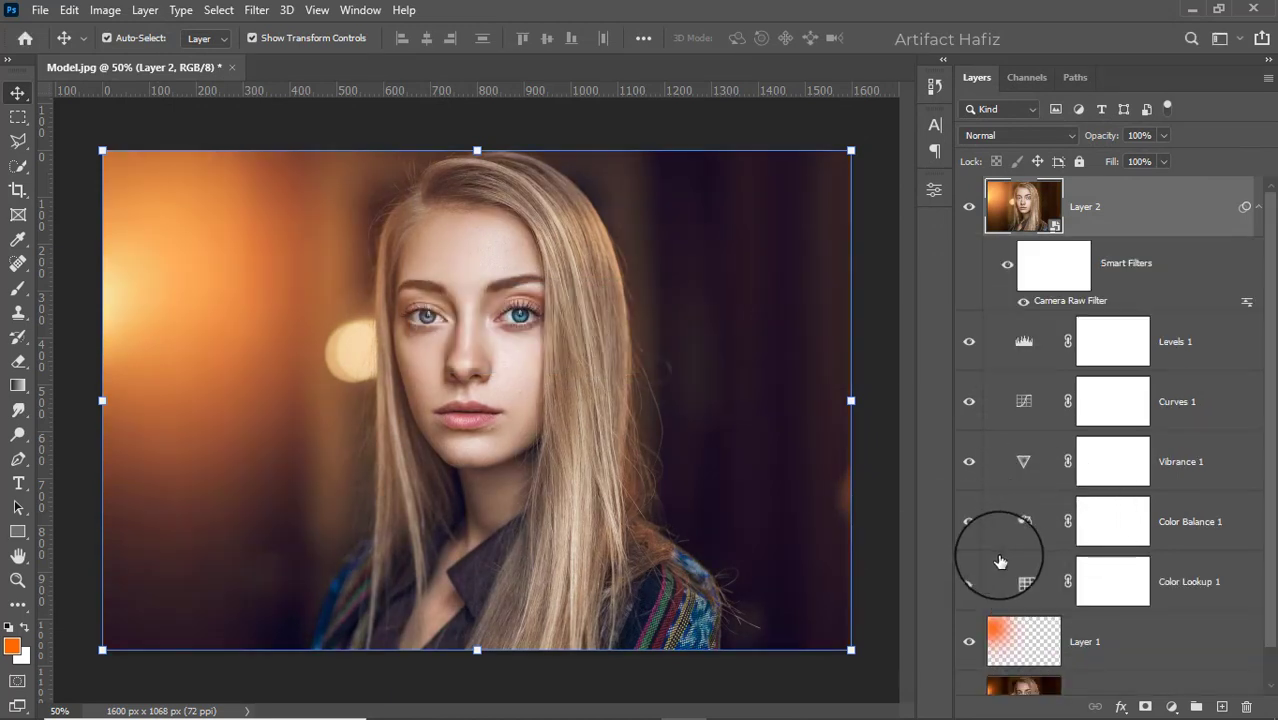
- Compare the result with the original by soloing and restoring the Background layer's visibility
{"action": "scroll", "coordinate": [995, 595], "scroll_direction": "down", "scroll_amount": 1}
{"action": "key", "text": "alt"}
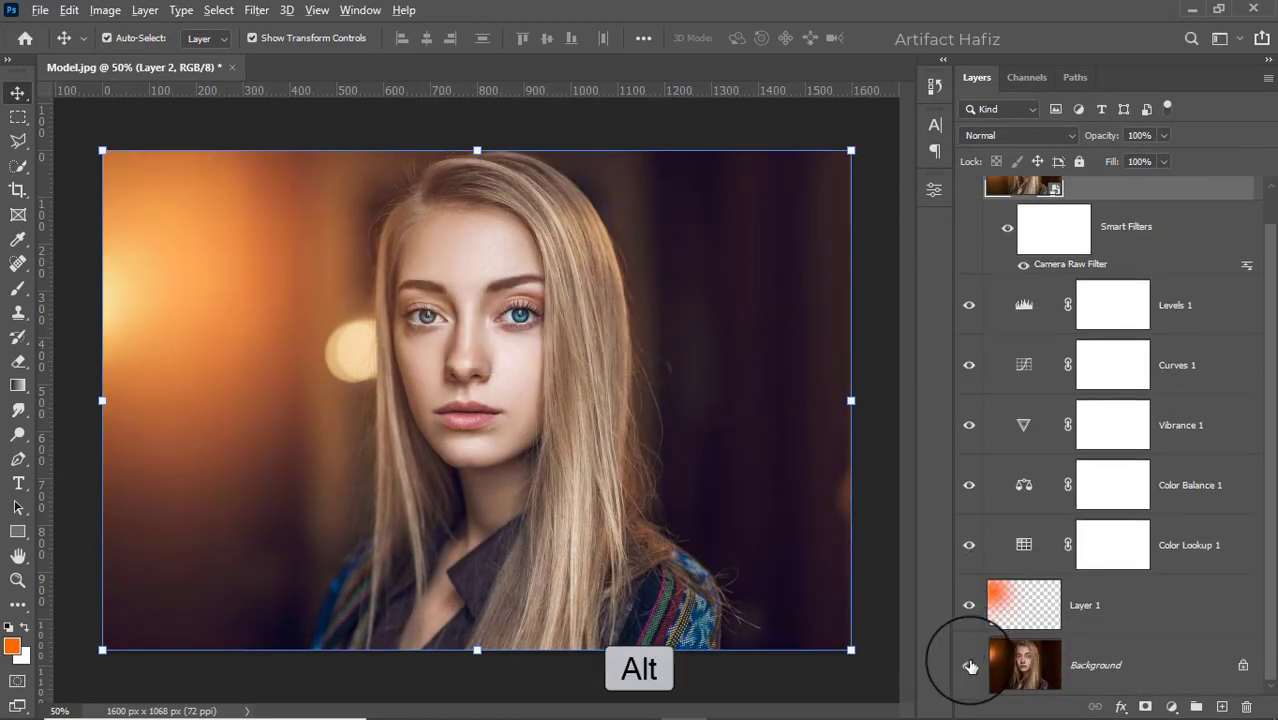
{"action": "left_click", "coordinate": [970, 665], "text": "alt"}
{"action": "left_click", "coordinate": [970, 666], "text": "alt"}
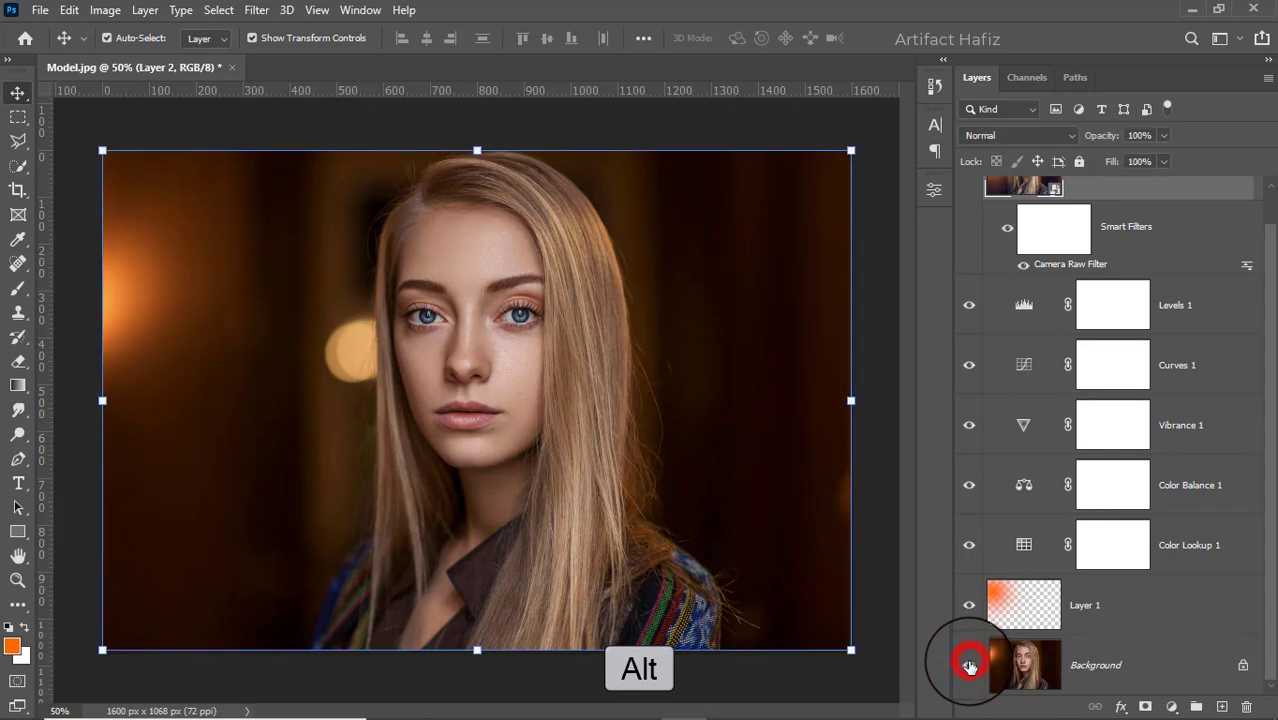
{"action": "left_click", "coordinate": [970, 666], "text": "alt"}
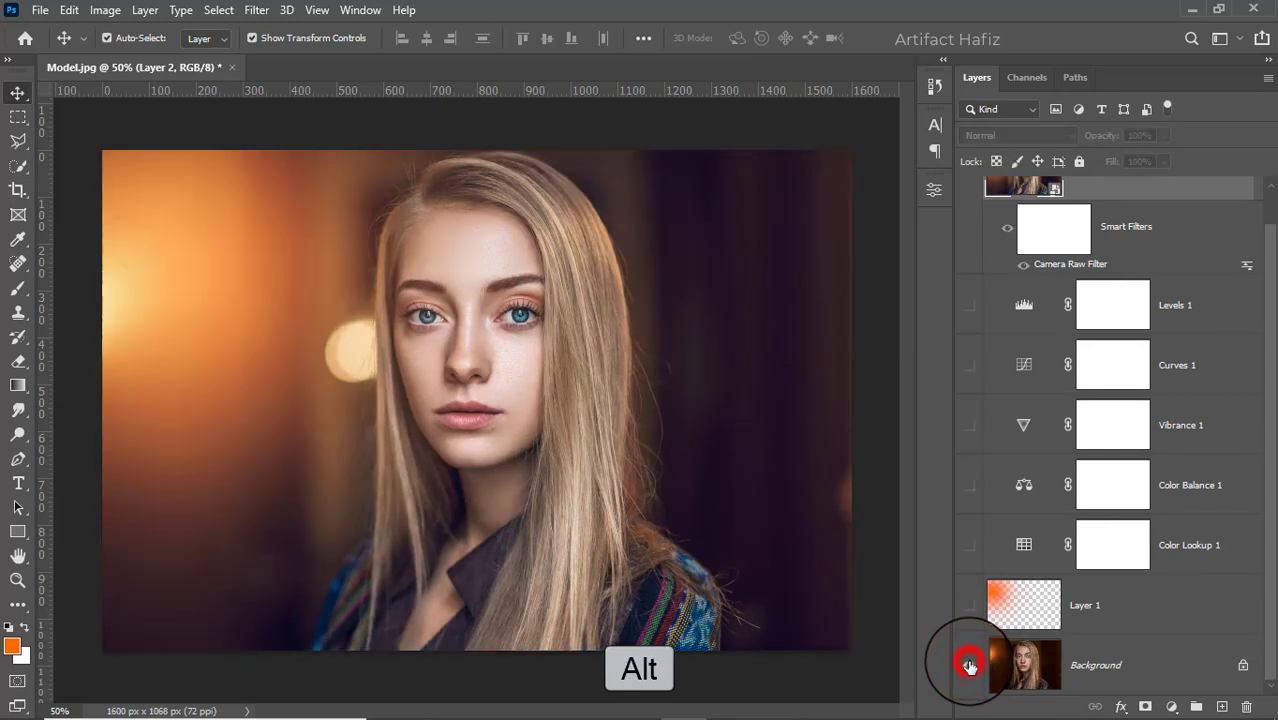
{"action": "left_click", "coordinate": [970, 666], "text": "alt"}
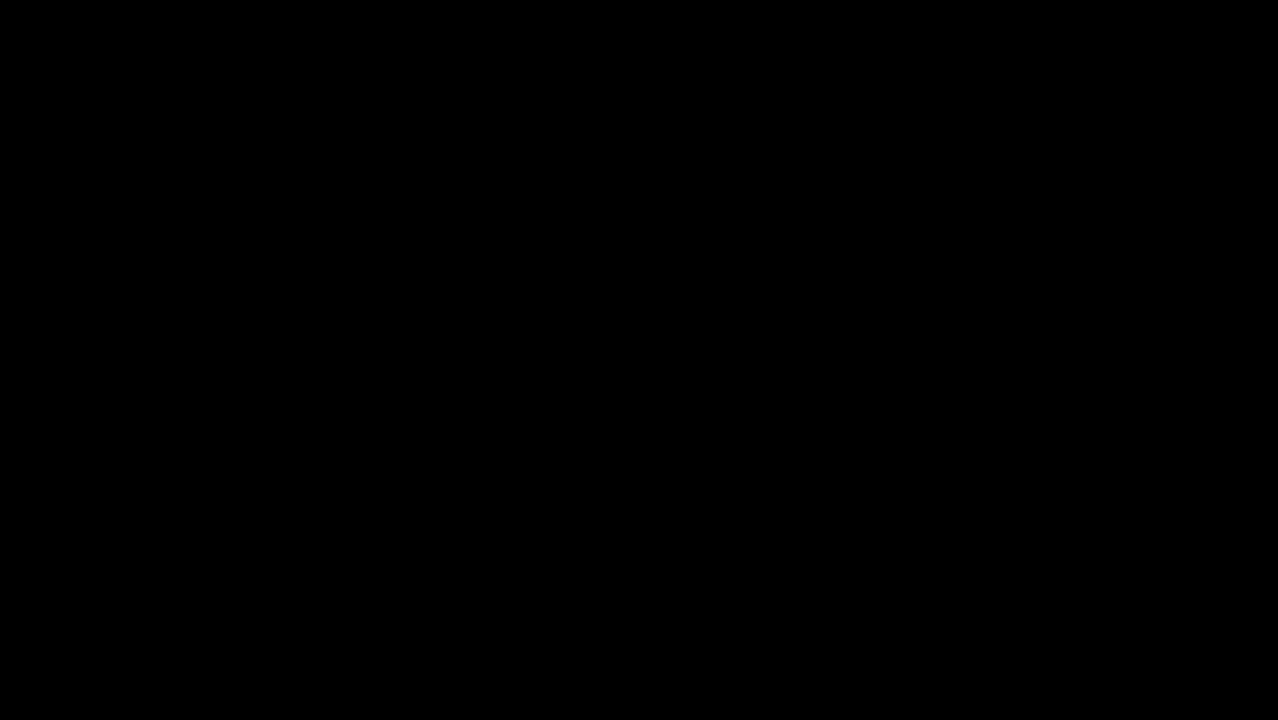